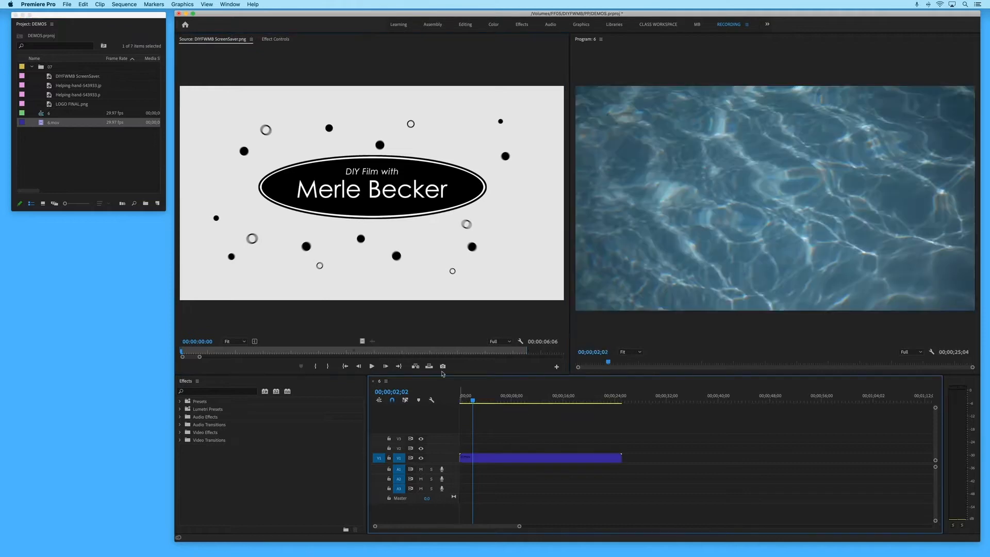
Place LOGO-FINAL.png from the project bin on video track V2 above the start of the water clip.
drag(70, 105, 463, 448)
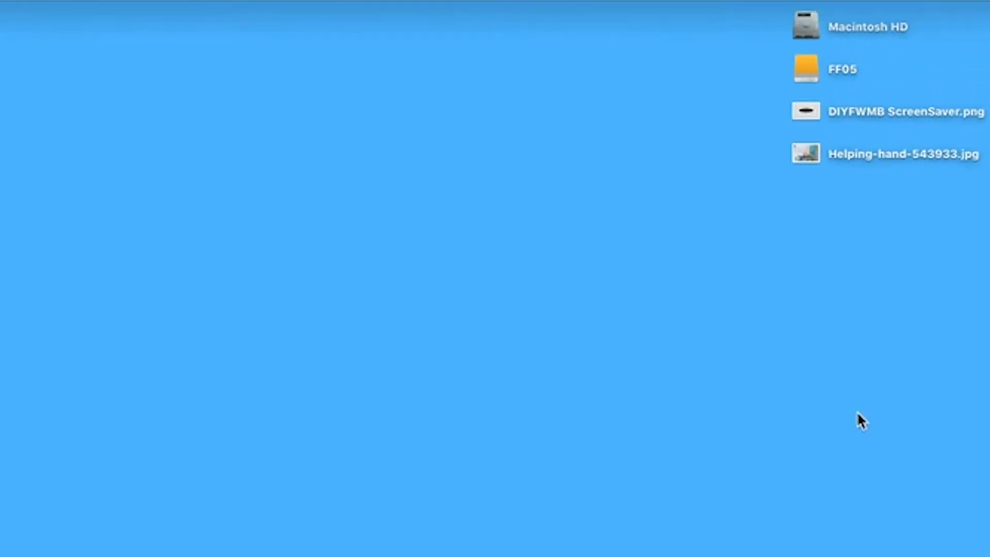
Create a desktop folder named LOGO and move DIYFWMB ScreenSaver.png into it.
key(super+shift+n)
text(LOGO)
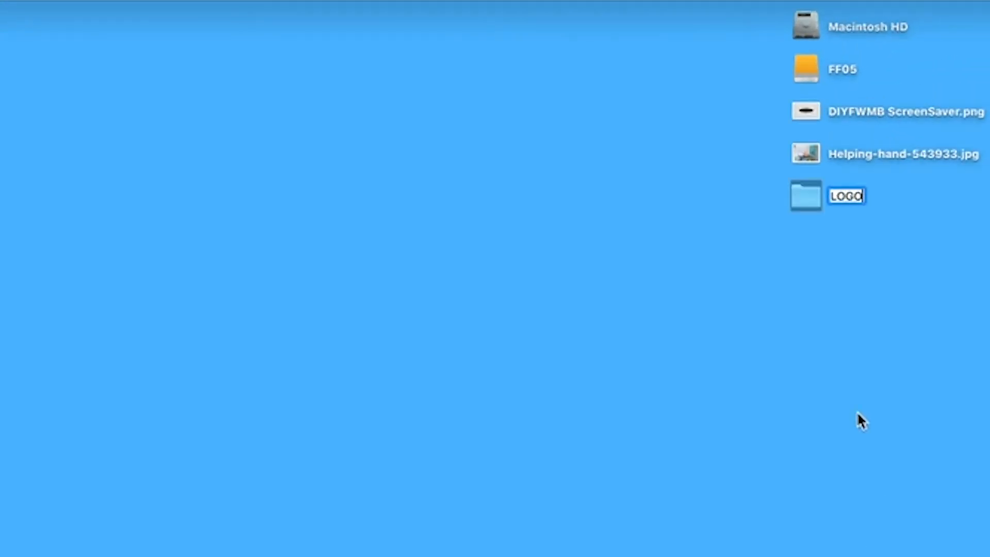
key(Return)
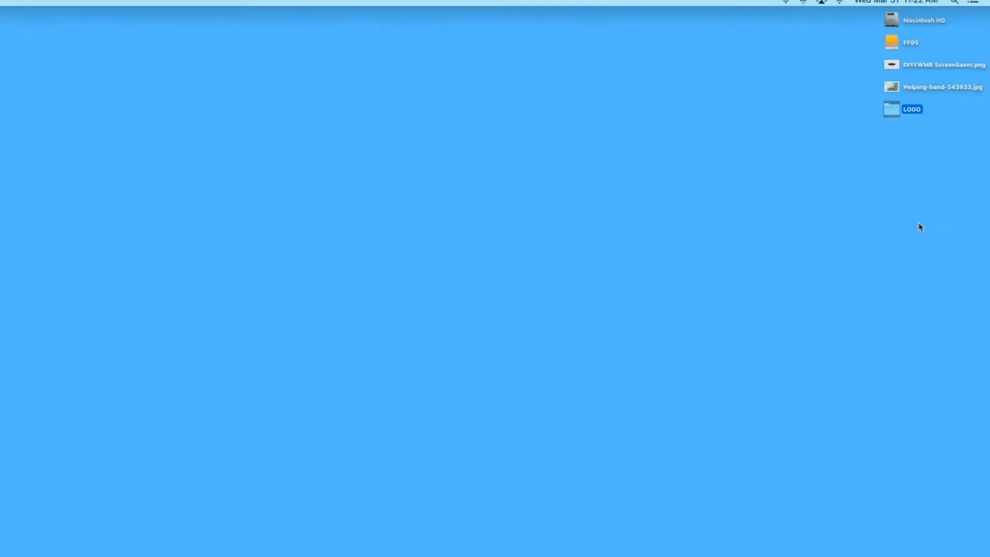
drag(946, 48, 923, 81)
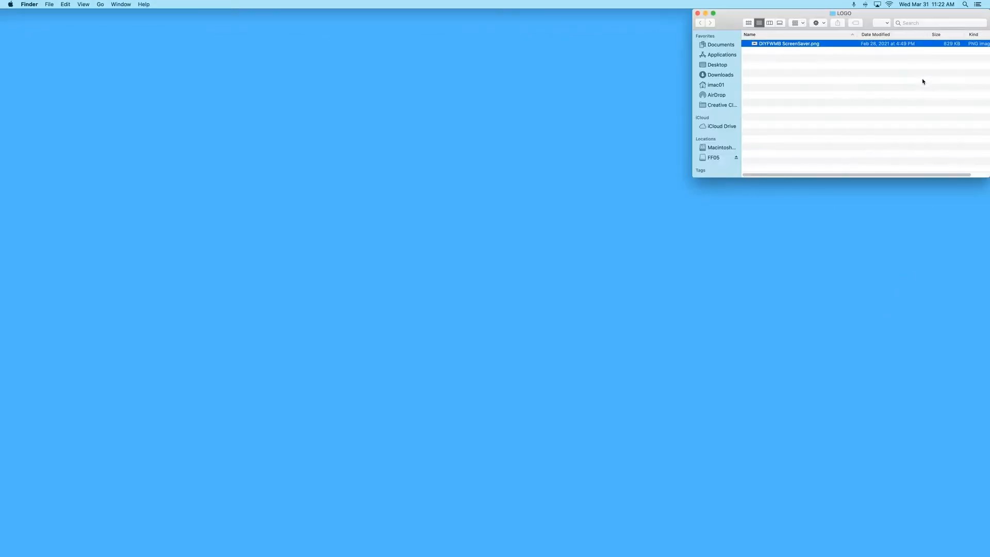
click(697, 13)
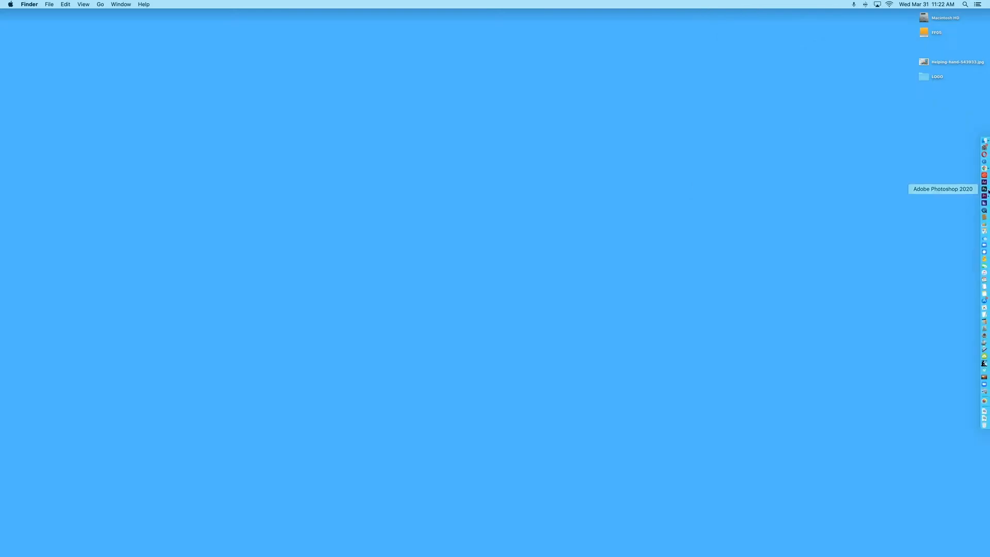
Launch Adobe Photoshop 2020 and create a new document from the HDTV 1080p preset, 1920 x 1080 px at 72 ppi.
click(987, 189)
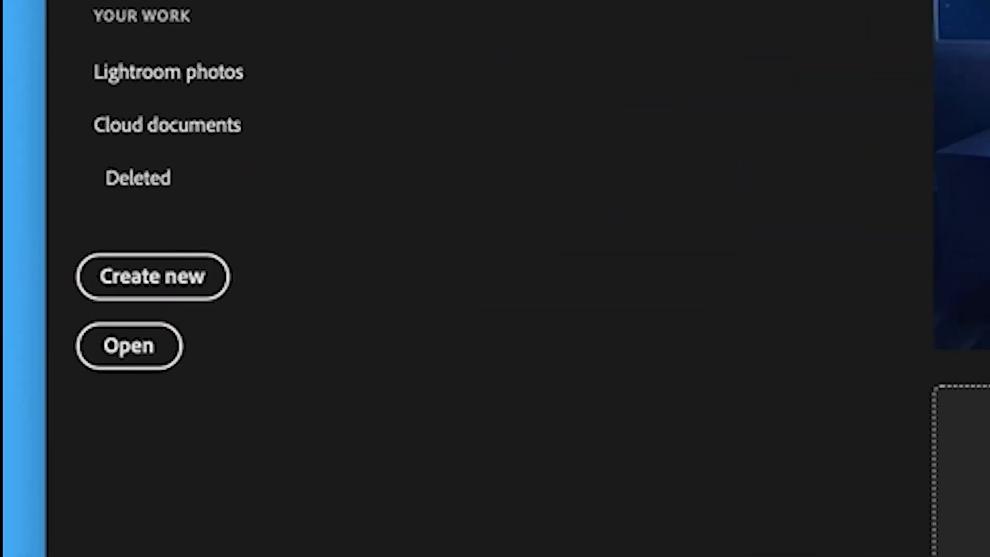
click(116, 272)
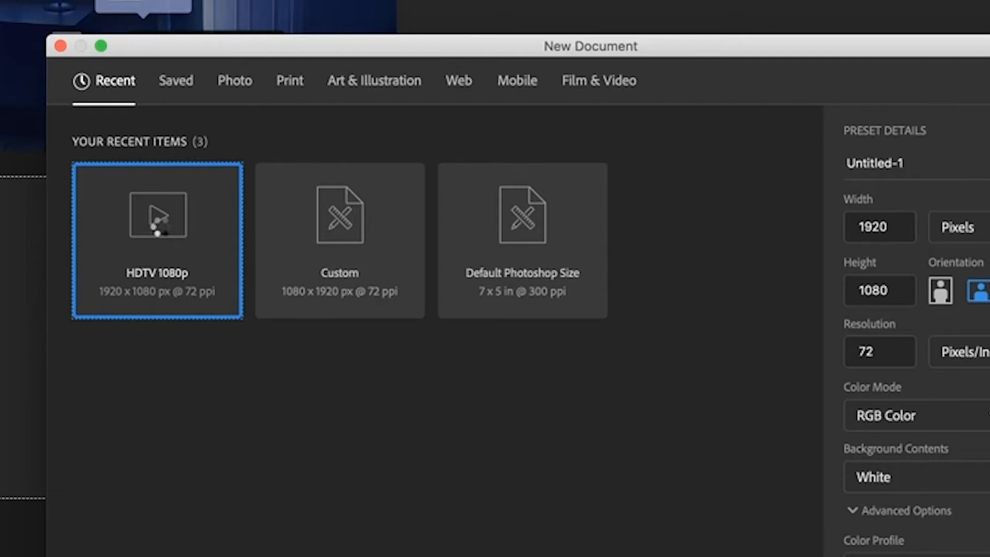
double_click(155, 222)
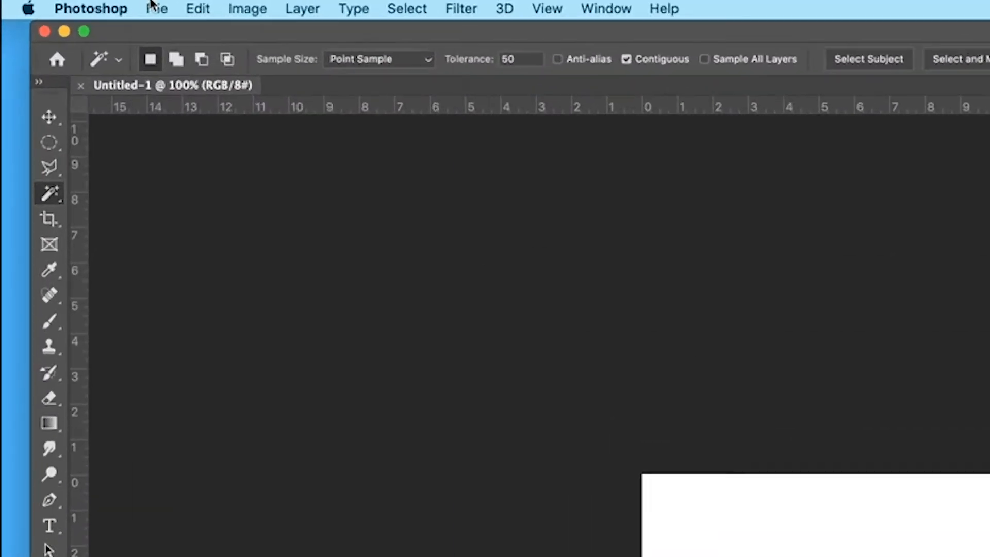
Save the new document in Photoshop format as LOGO FINAL in the LOGO folder.
click(60, 3)
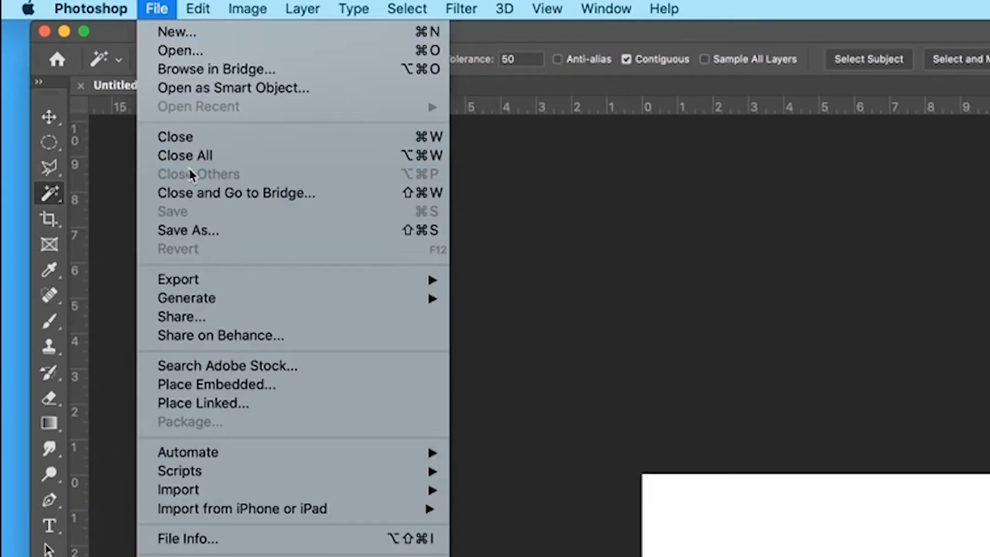
click(211, 230)
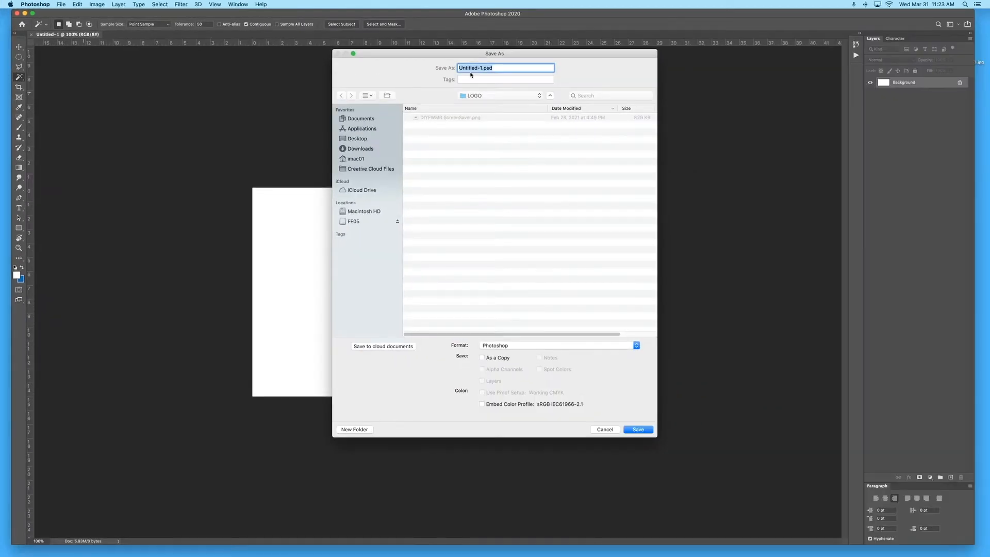
text(LOGO FINAL)
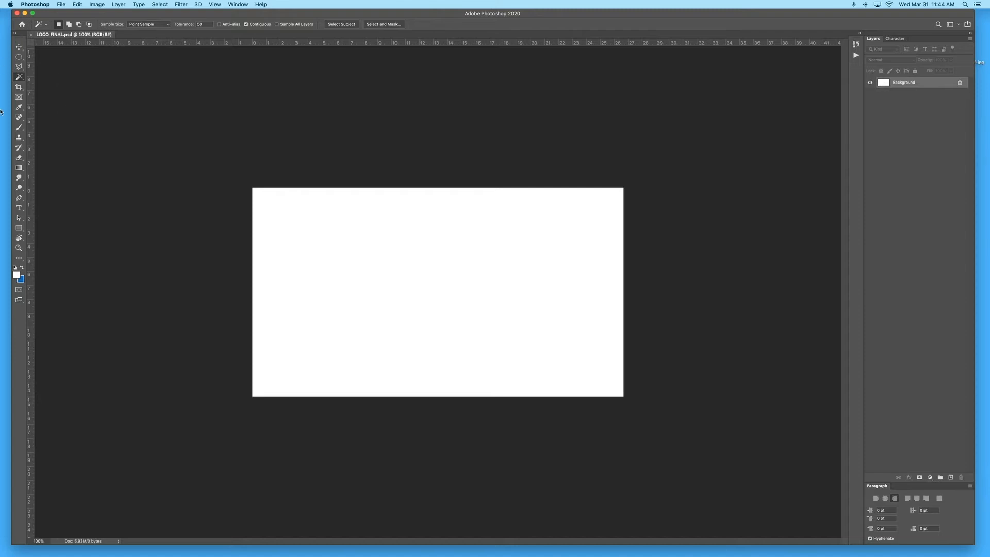
click(2, 297)
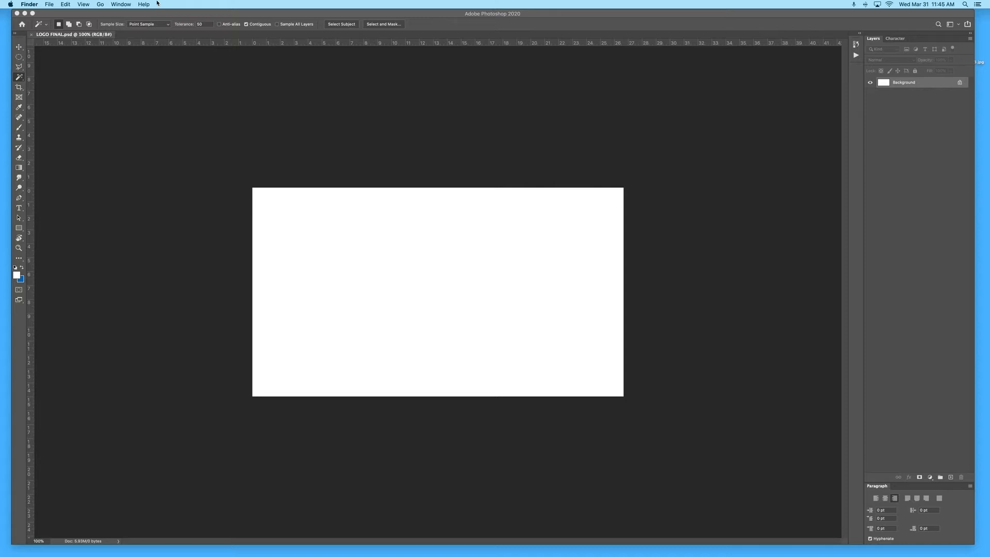
click(248, 98)
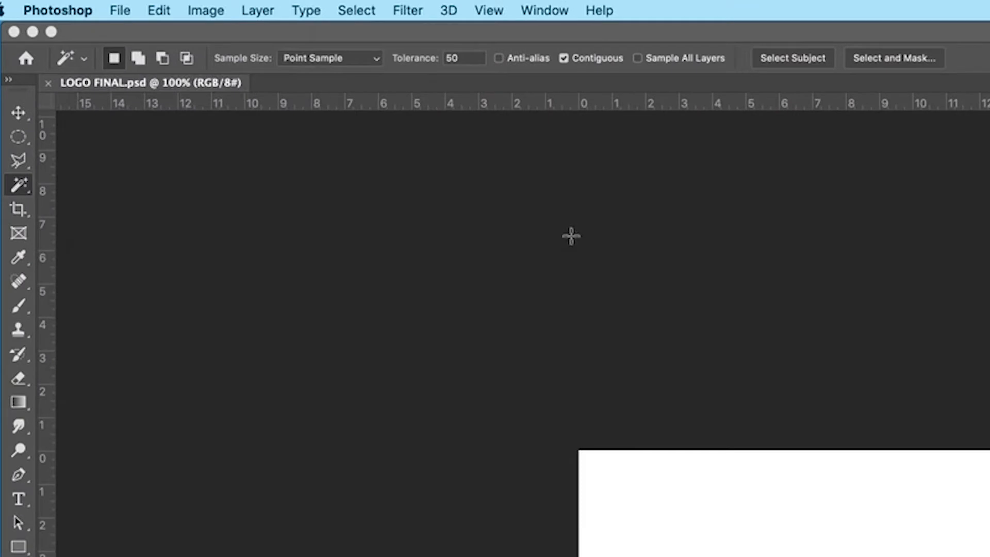
Open DIYFWMB ScreenSaver.png from the LOGO folder.
click(113, 7)
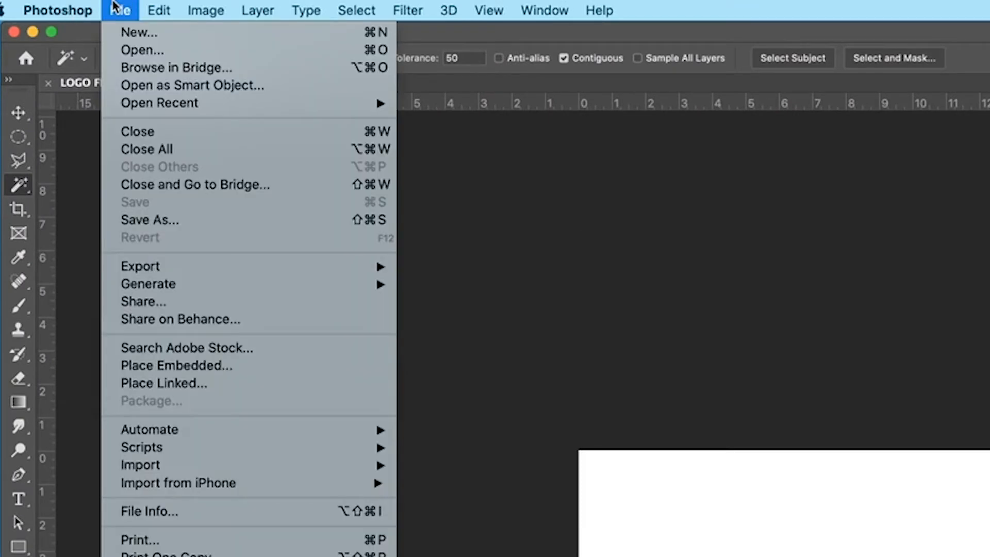
click(136, 50)
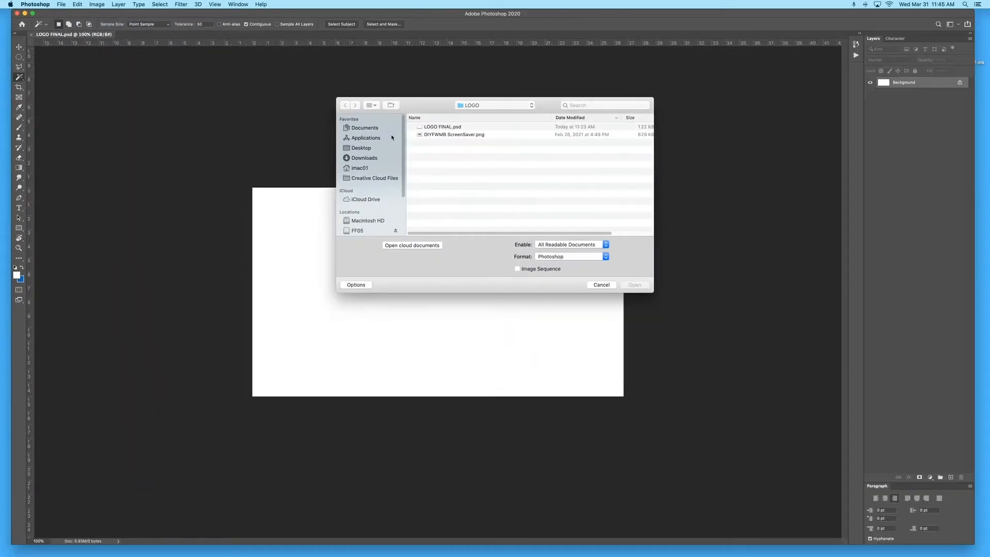
double_click(468, 135)
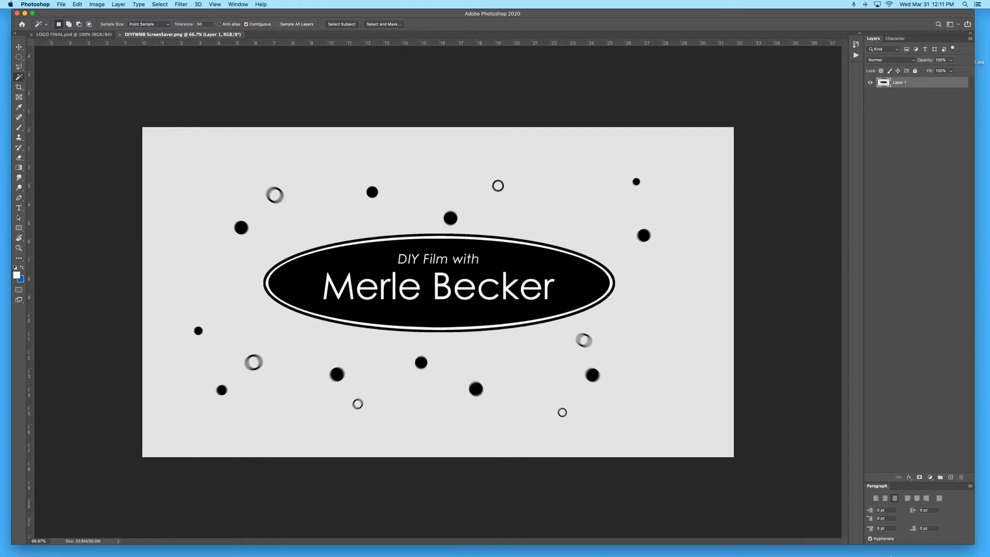
Duplicate Layer 1 and hide the original layer.
drag(911, 83, 908, 166)
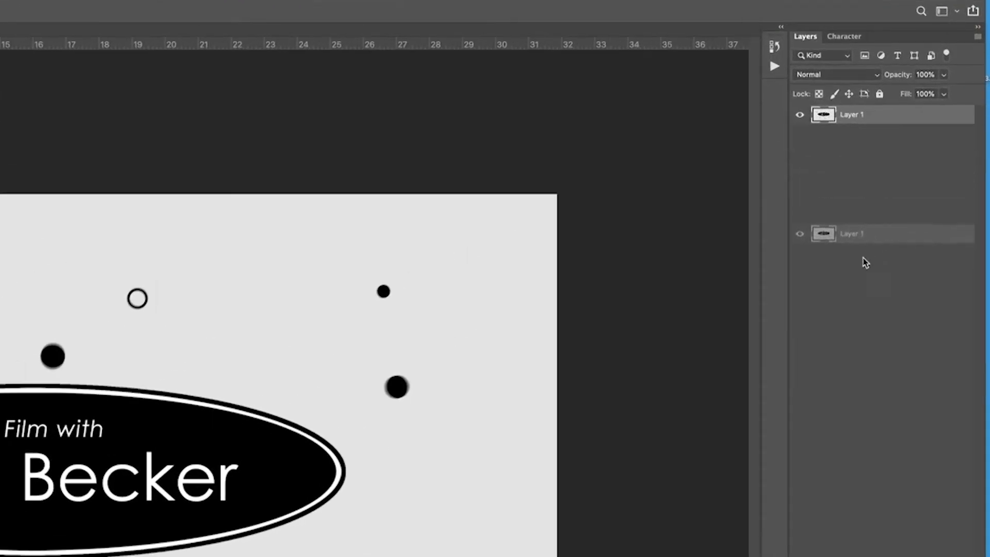
drag(866, 263, 961, 440)
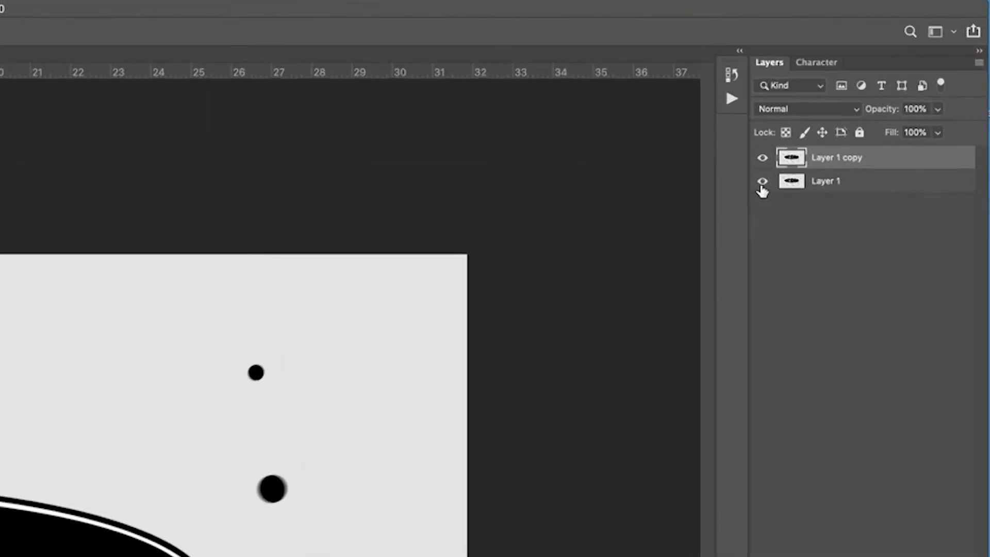
click(763, 182)
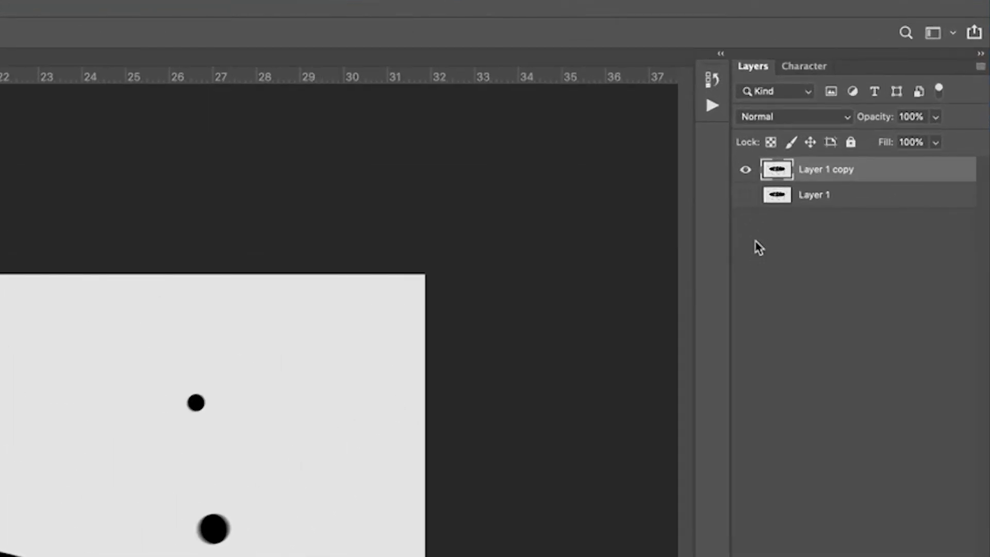
Rename the duplicated layer as LOGO.
double_click(835, 172)
text(LOGO)
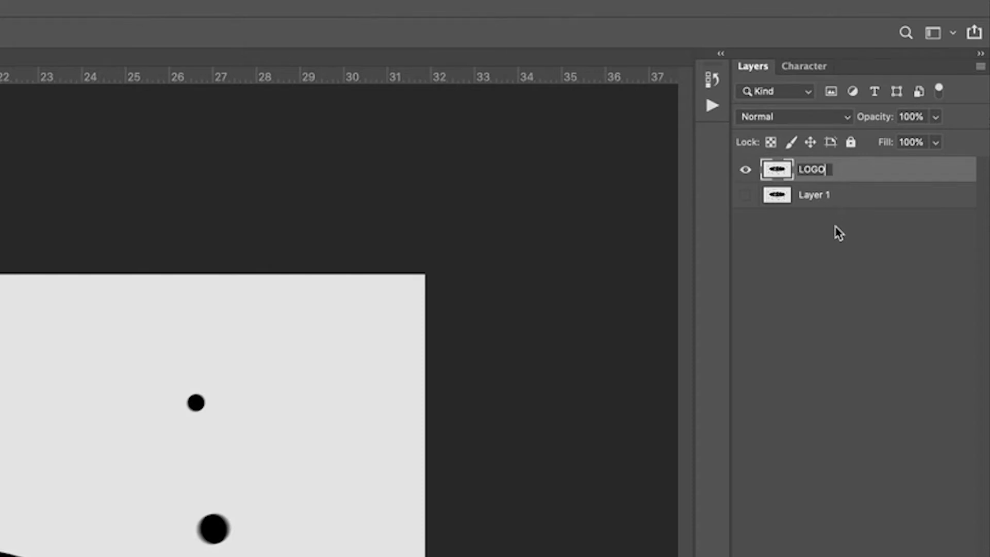
key(Return)
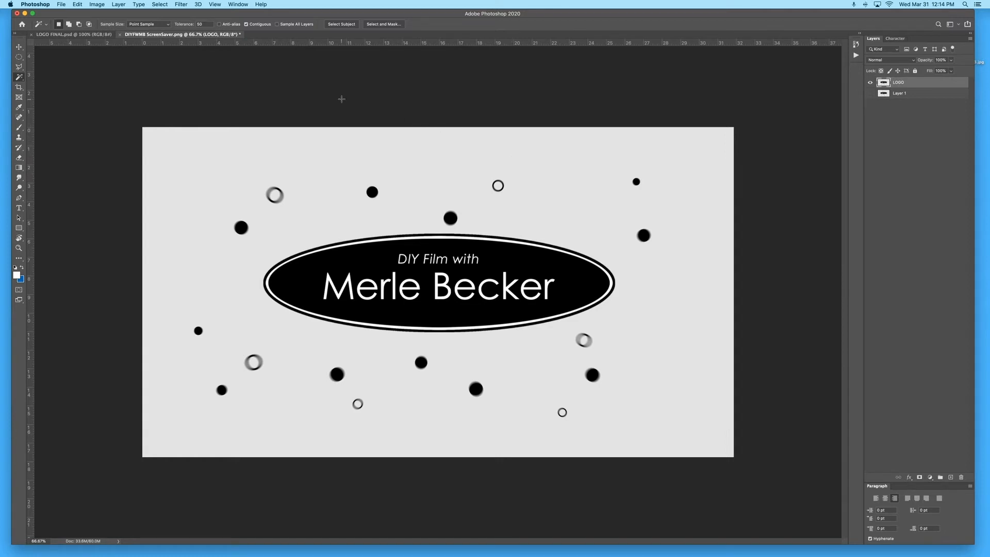
Outline the black oval logo with a loose closed Polygonal Lasso selection that leaves out the surrounding dots and rings.
click(19, 66)
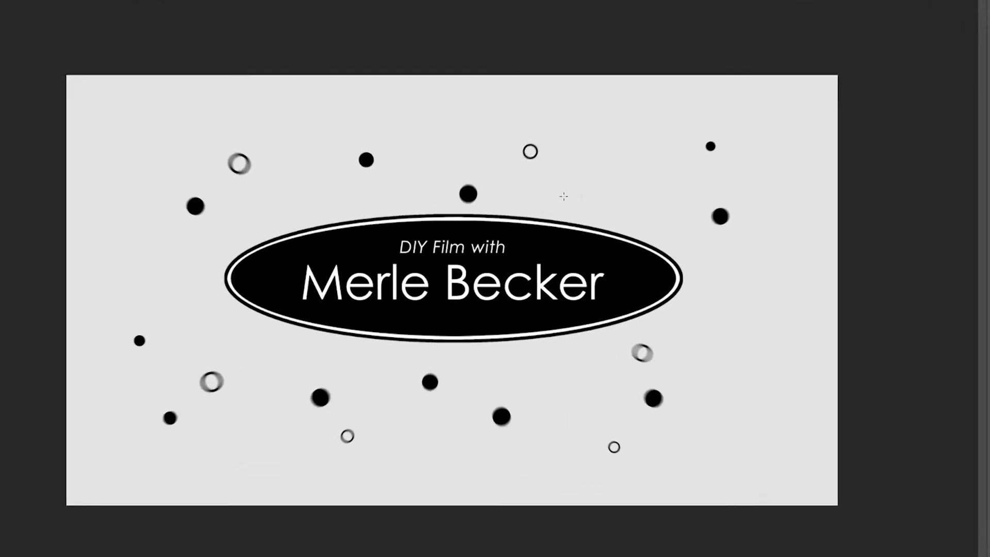
click(524, 220)
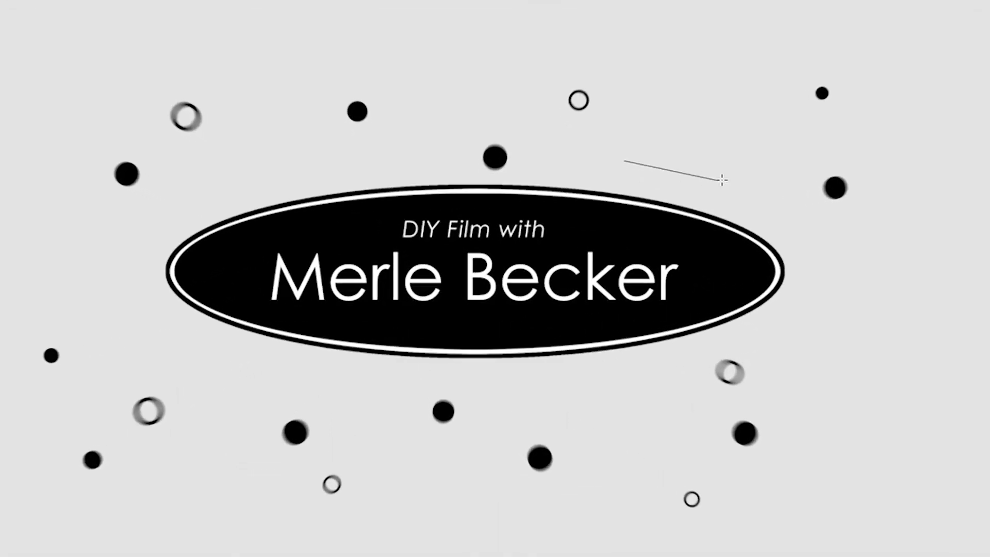
click(730, 180)
click(829, 247)
click(812, 320)
click(712, 352)
click(490, 386)
click(380, 375)
click(173, 362)
click(121, 279)
click(181, 215)
click(314, 175)
click(562, 178)
click(626, 162)
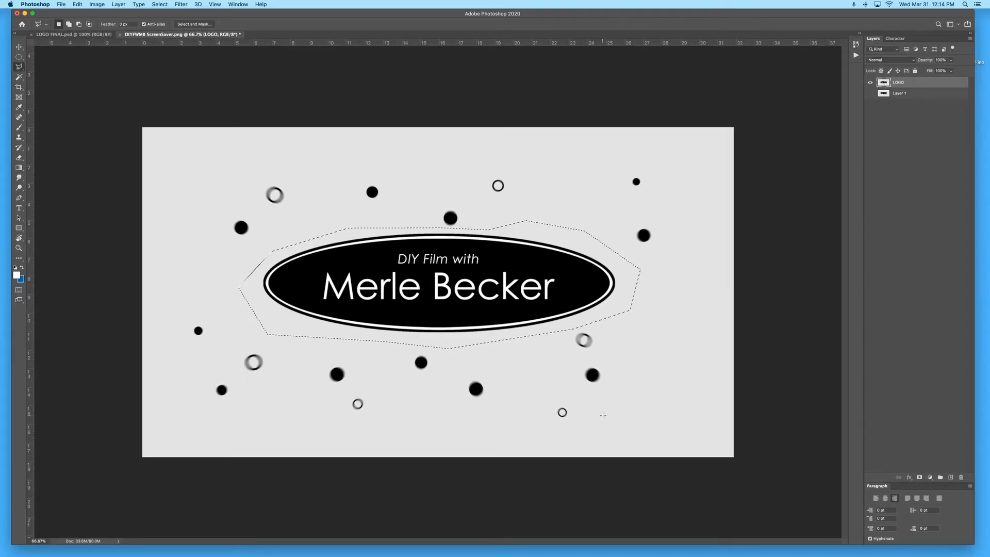
Try cutting the selected oval out of the LOGO layer, and undo the cut.
key(ctrl+x)
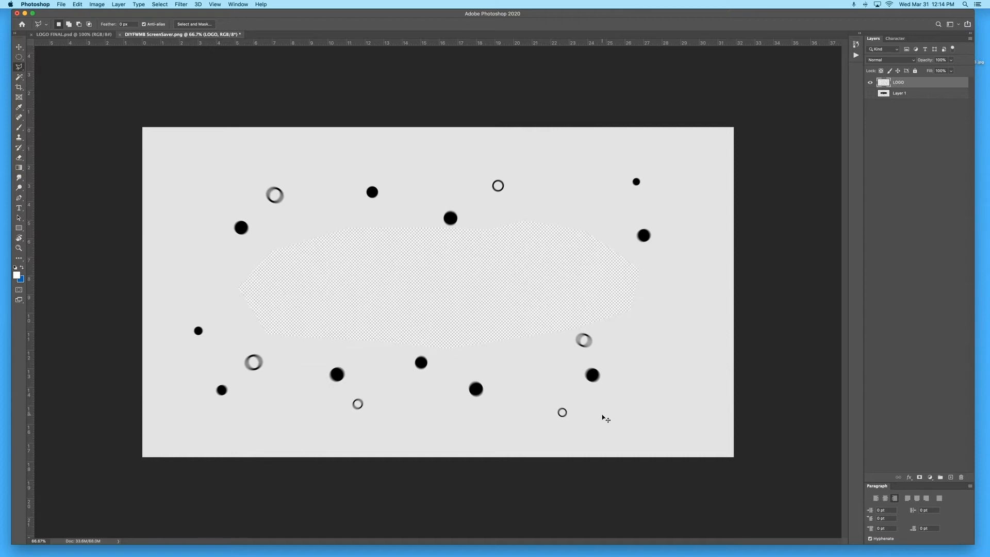
key(ctrl+z)
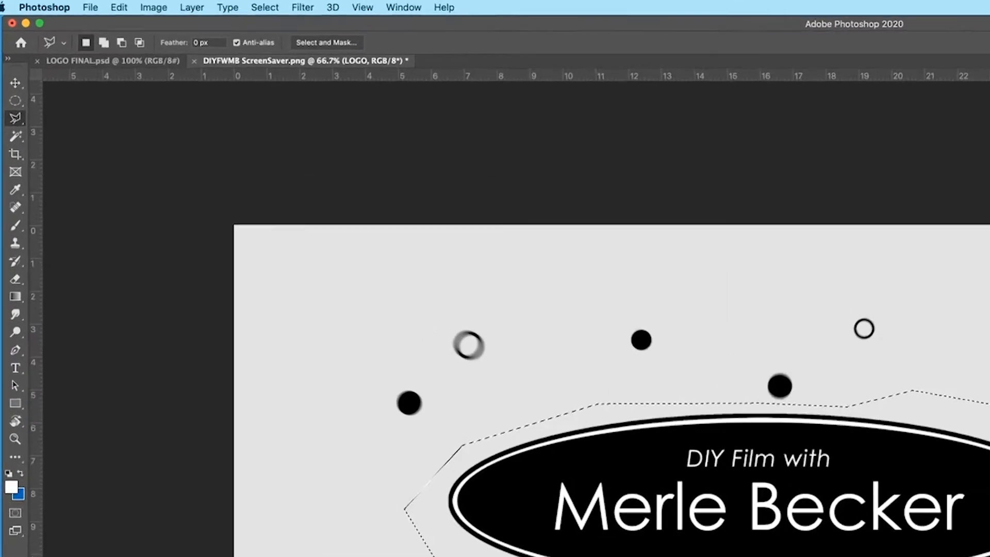
Invert the selection and cut the grey background with its dots and rings from the LOGO layer.
click(169, 4)
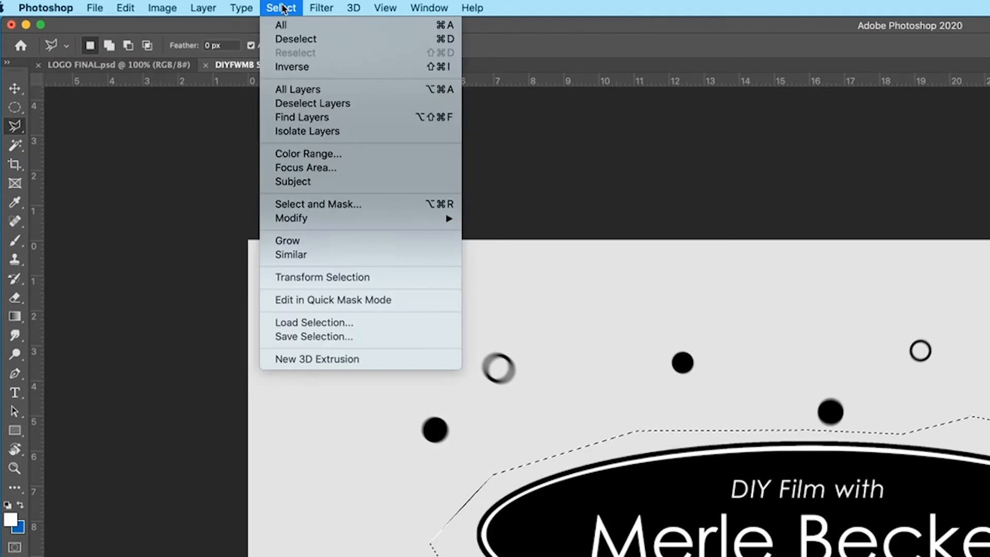
click(292, 68)
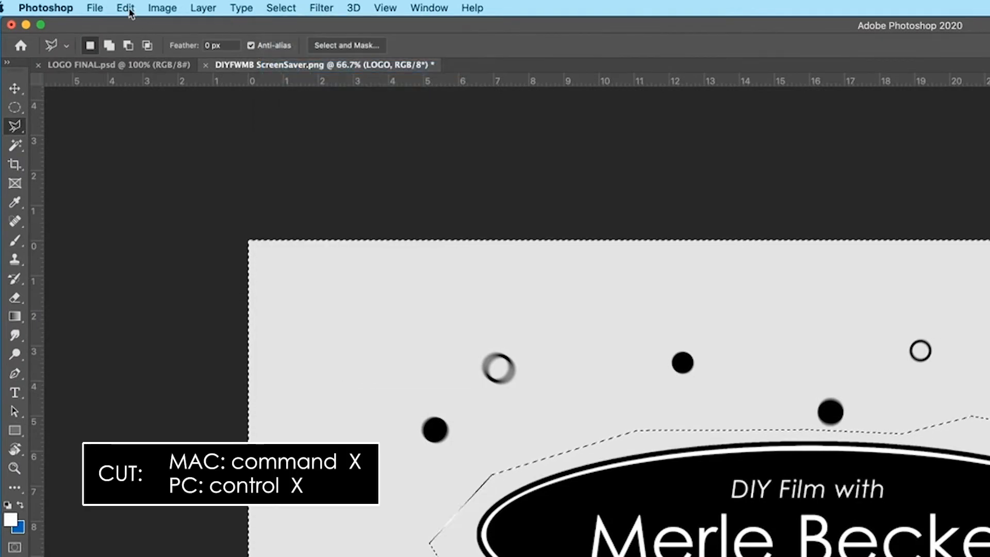
click(125, 8)
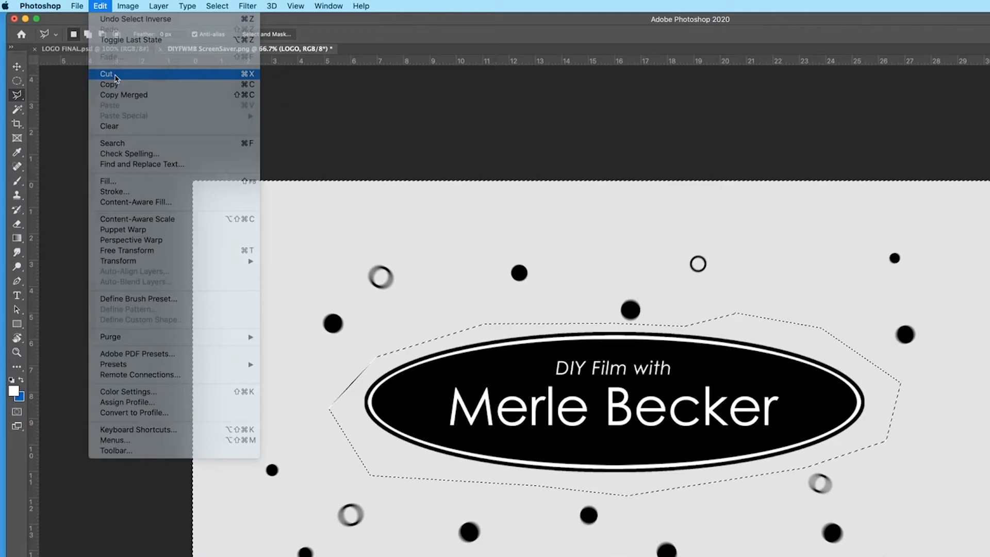
click(145, 102)
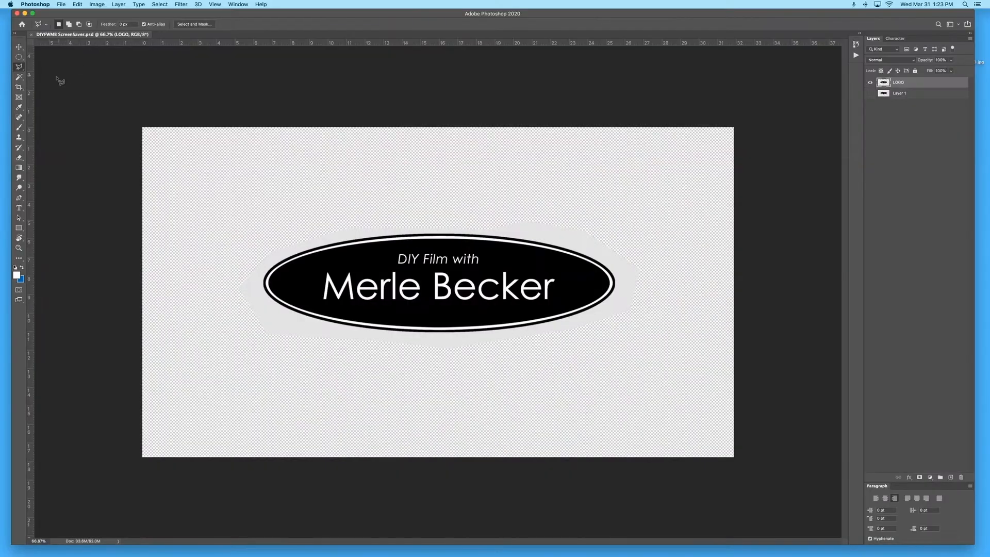
Choose the Magic Wand tool and set its tolerance to 100.
click(19, 77)
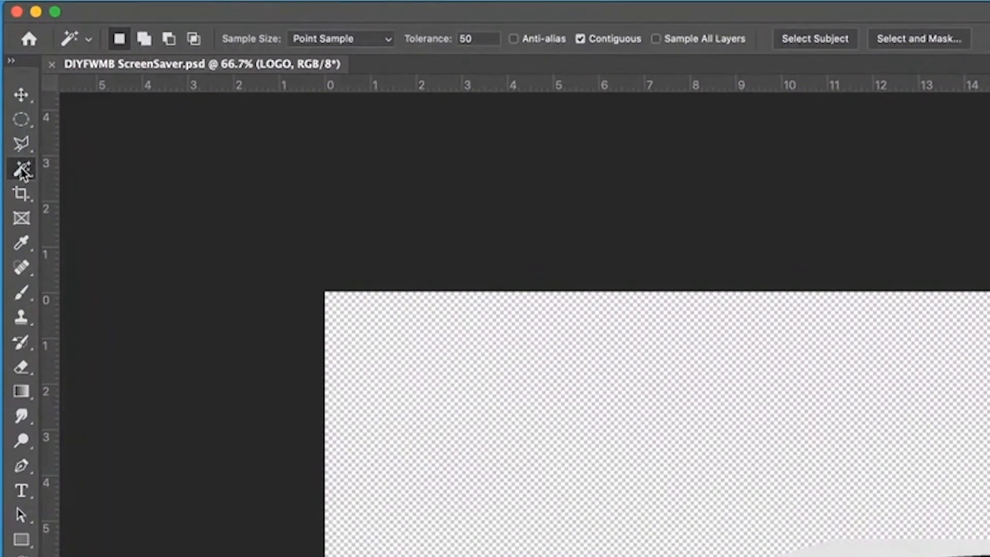
right_click(20, 121)
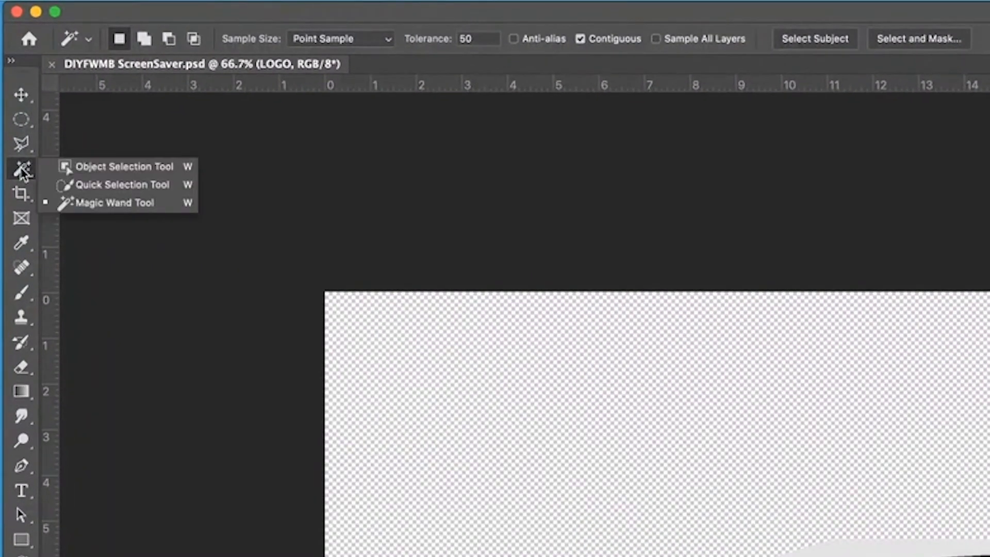
click(96, 203)
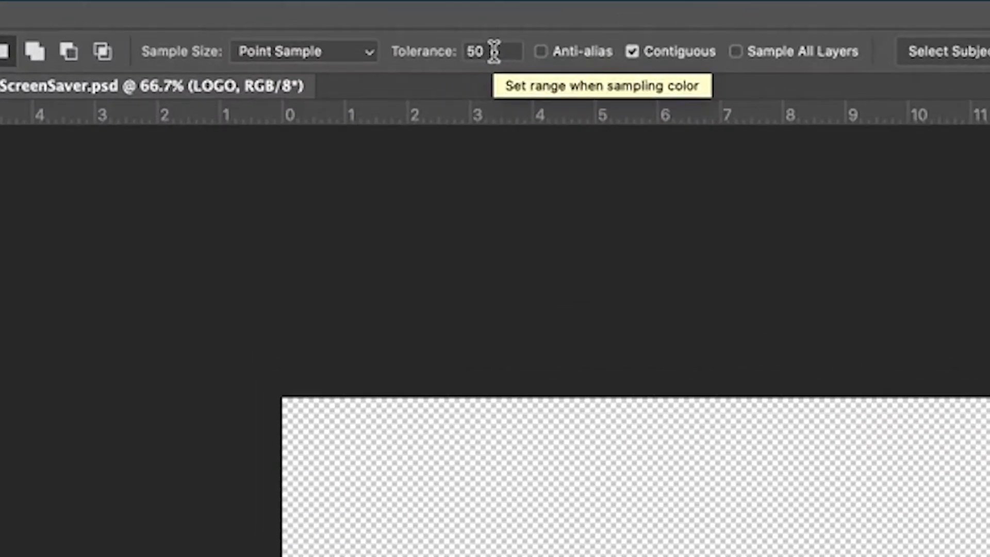
drag(492, 51, 464, 40)
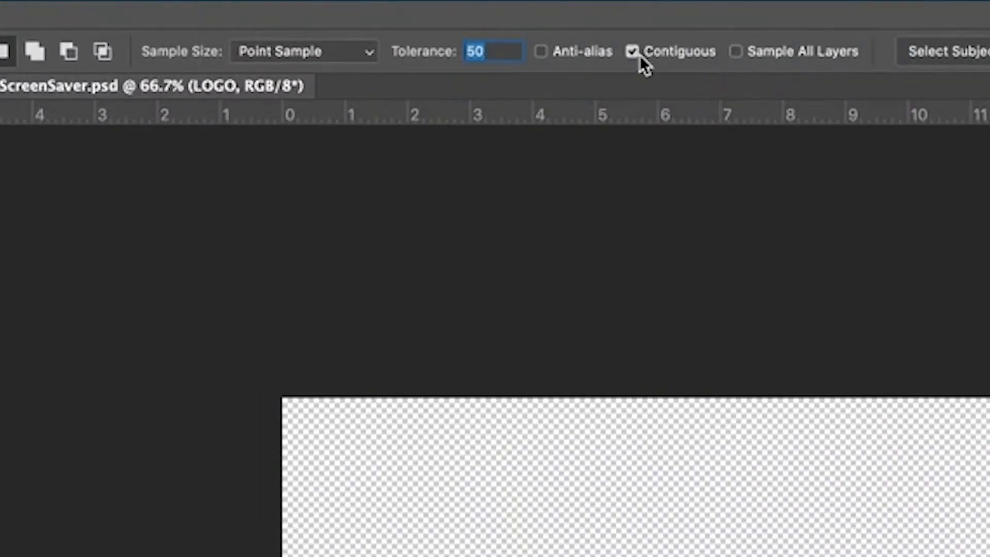
text(100)
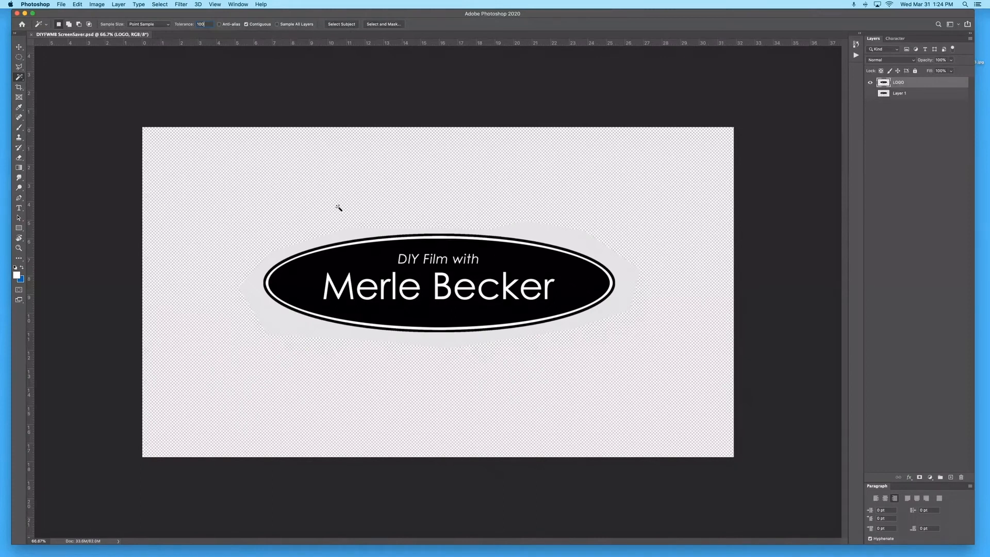
Select the leftover grey area around the black oval with the Magic Wand and cut it from the LOGO layer.
click(529, 235)
click(75, 4)
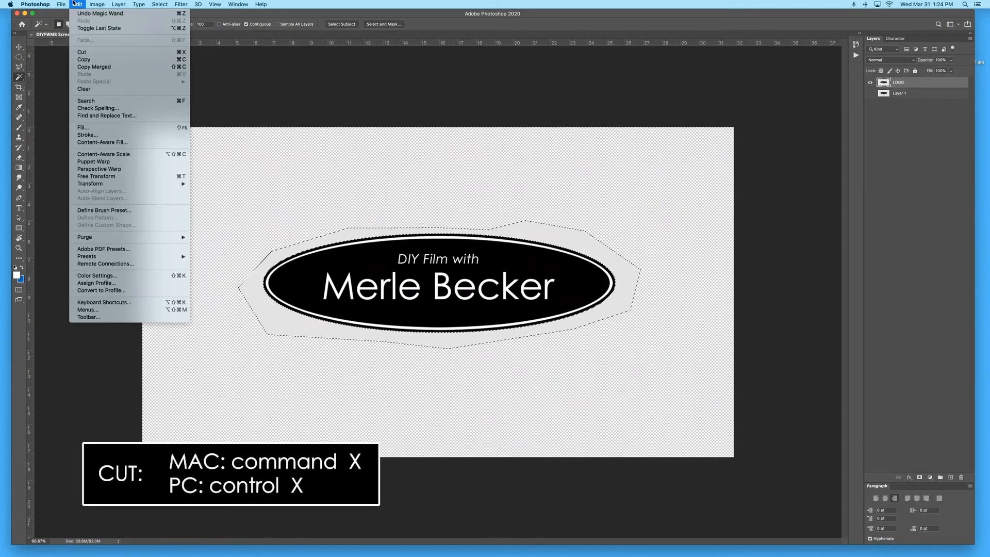
click(82, 53)
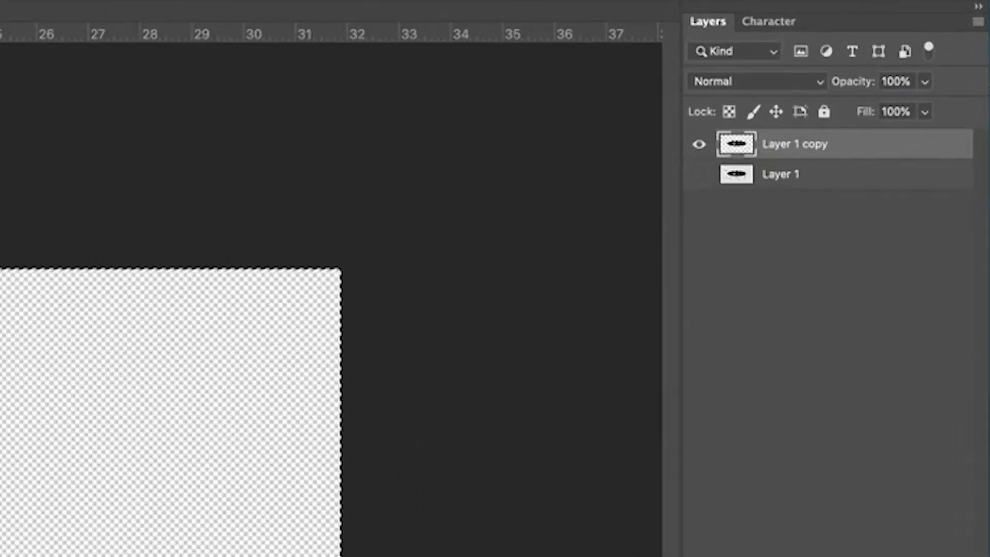
Copy the whole isolated logo layer into the LOGO FINAL.psd document.
key(super+a)
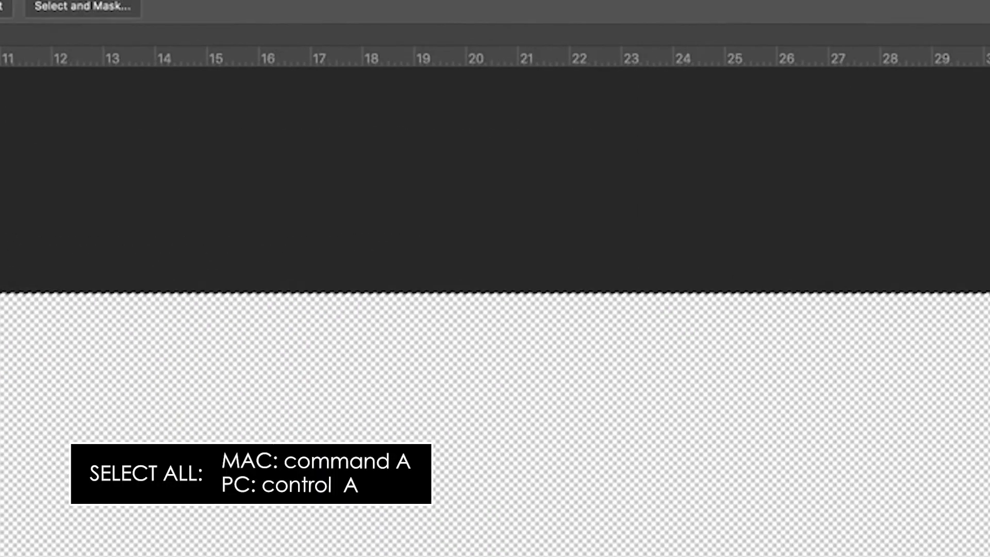
click(200, 67)
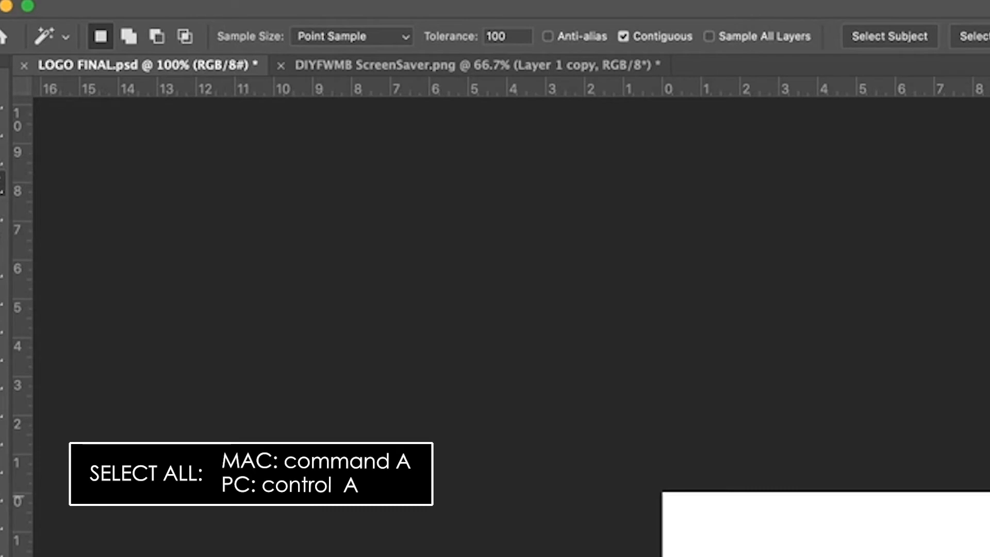
key(super+v)
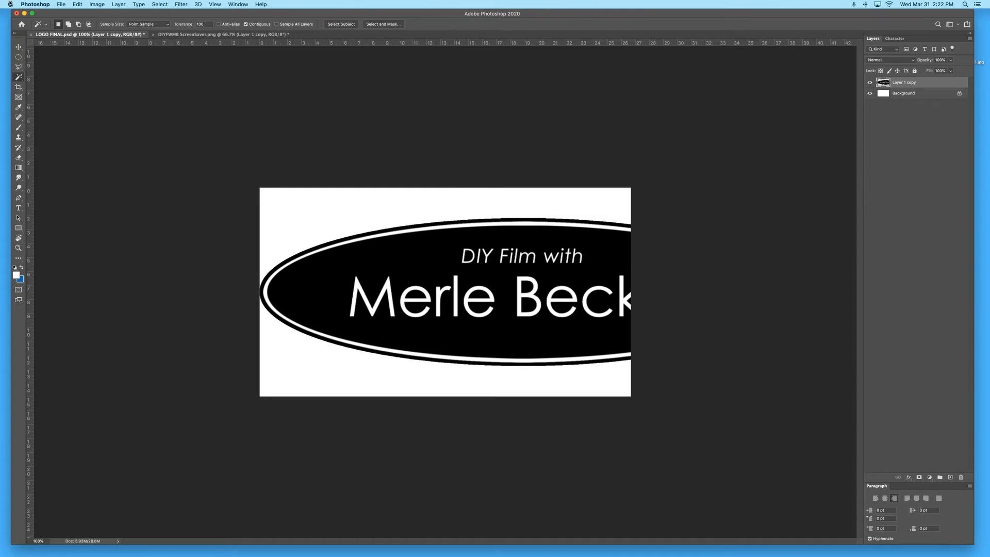
Scale the pasted logo layer down to about 53% and centre it on the canvas.
click(78, 4)
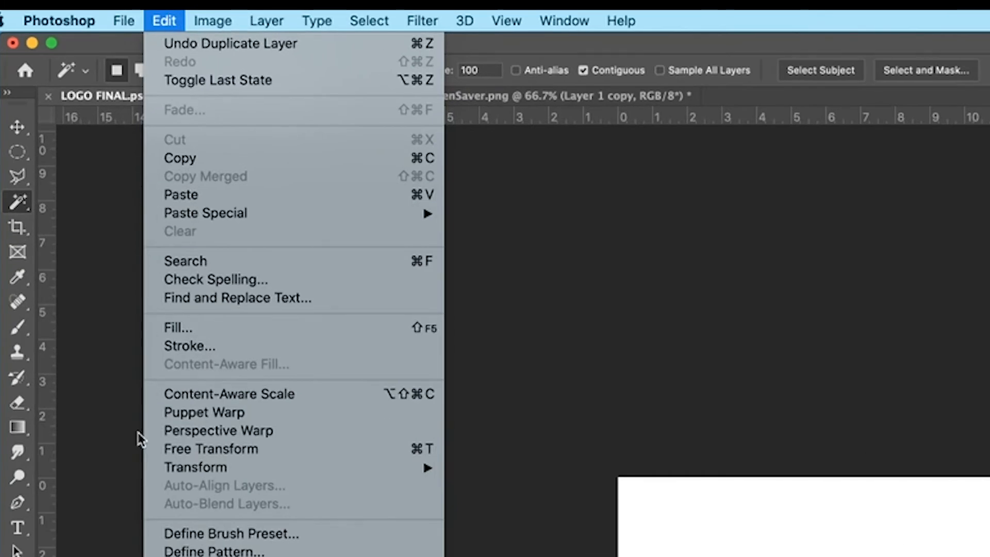
mouse_move(199, 469)
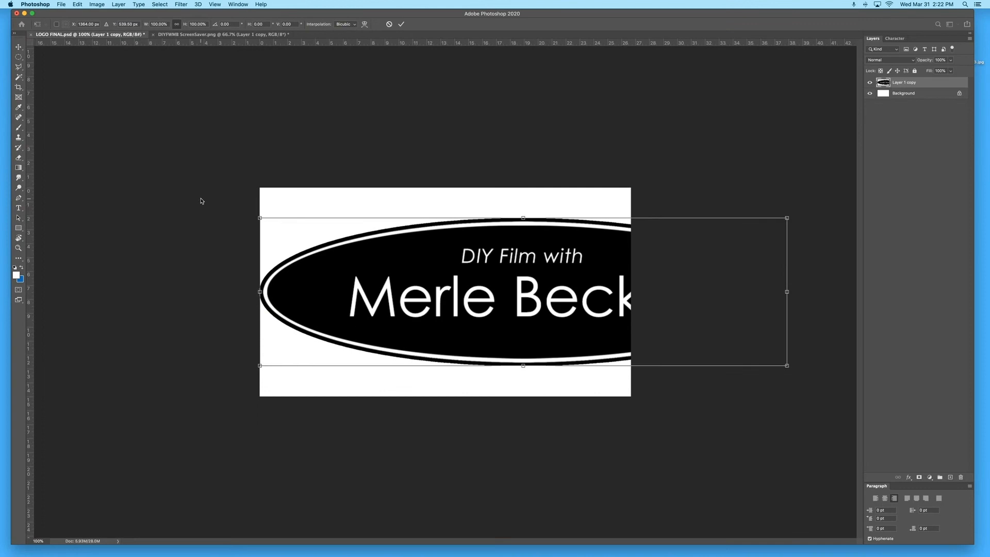
drag(259, 218, 471, 415)
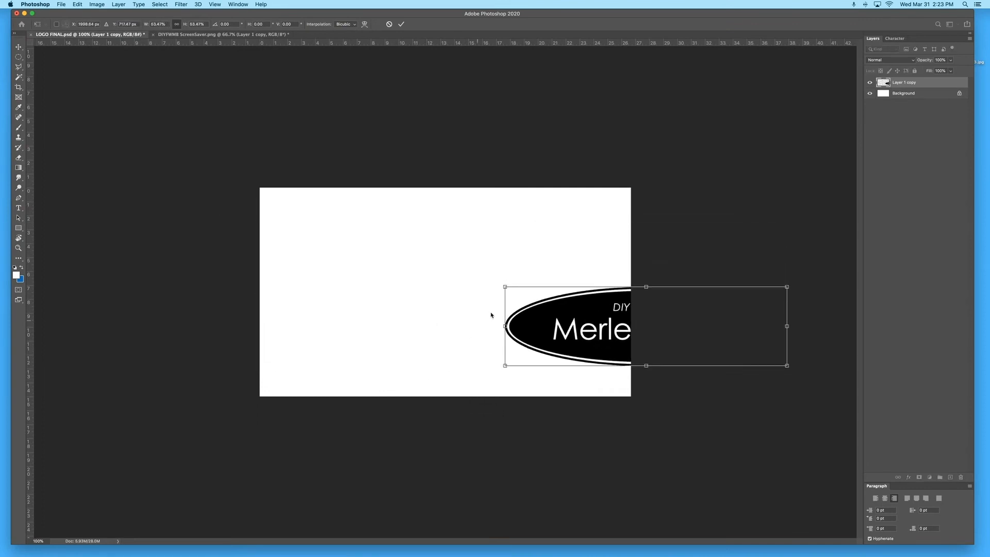
drag(562, 333, 367, 301)
key(Return)
key(w)
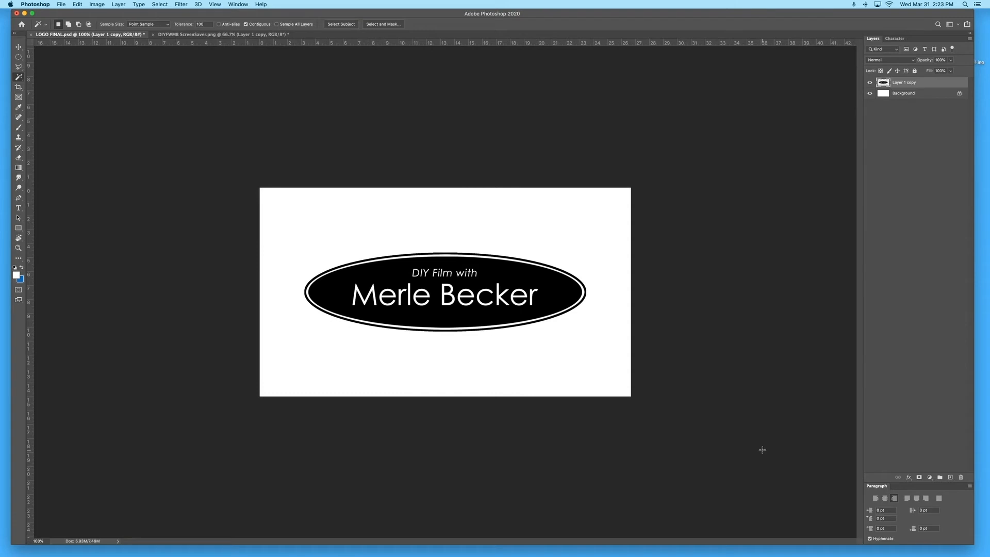
Hide the white Background layer and quick-export the logo as LOGO FINAL.png in the LOGO folder.
click(870, 94)
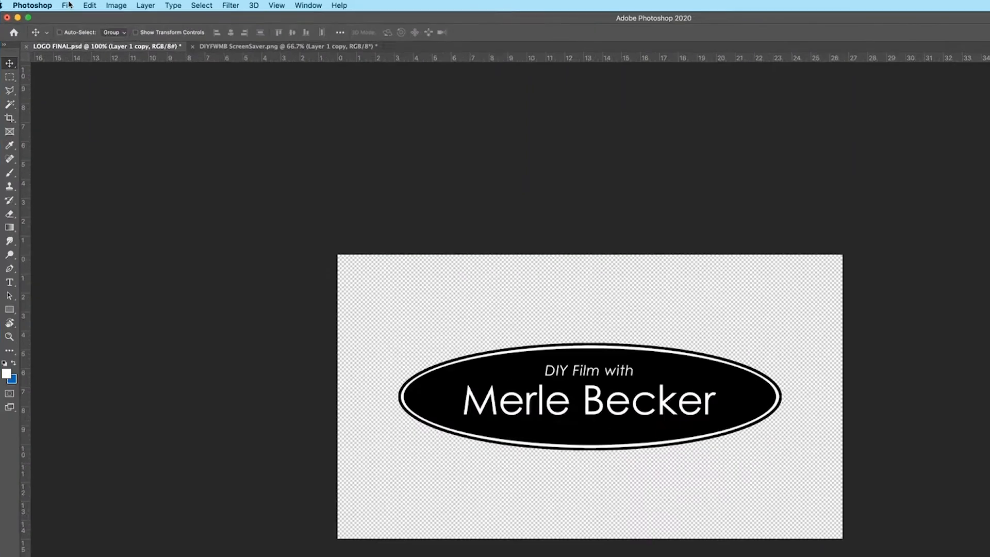
click(62, 4)
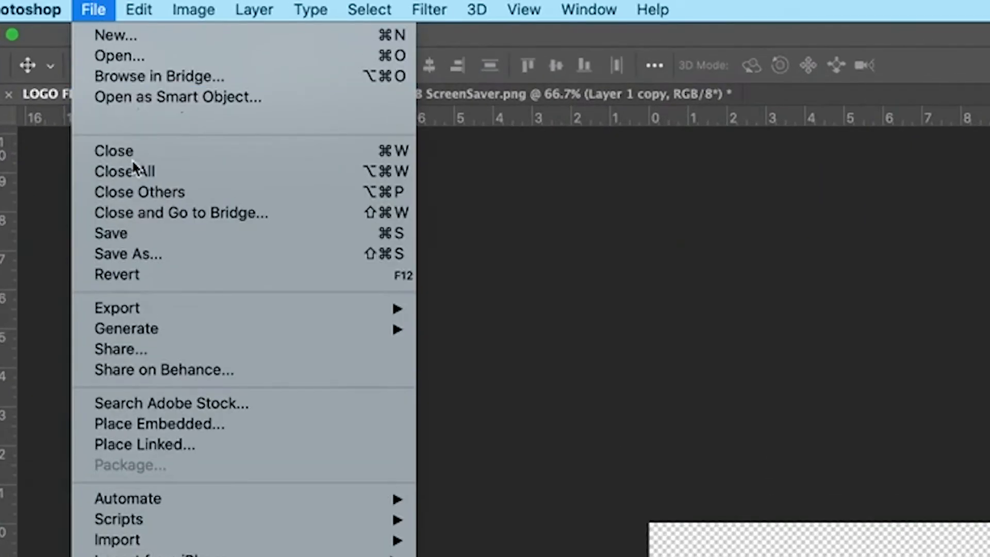
mouse_move(193, 309)
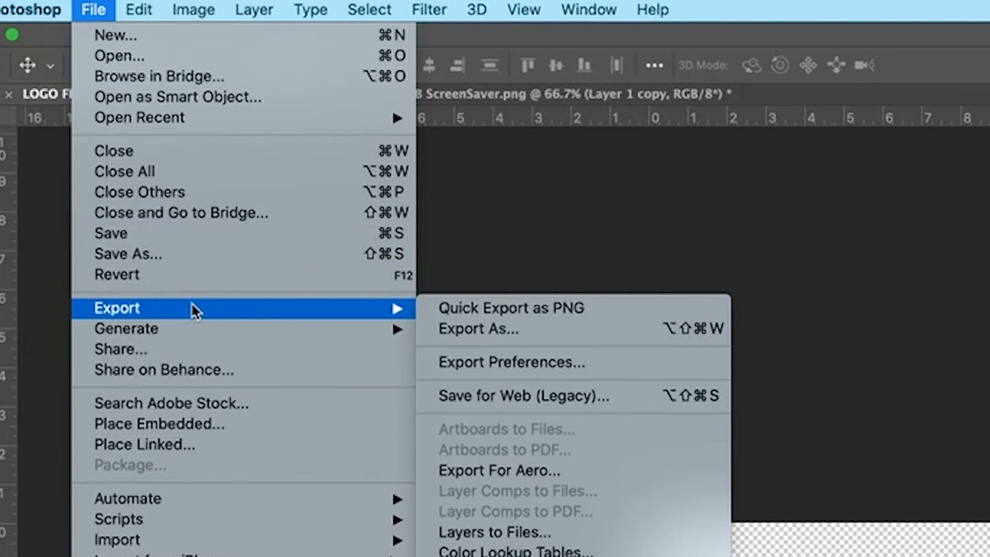
click(459, 309)
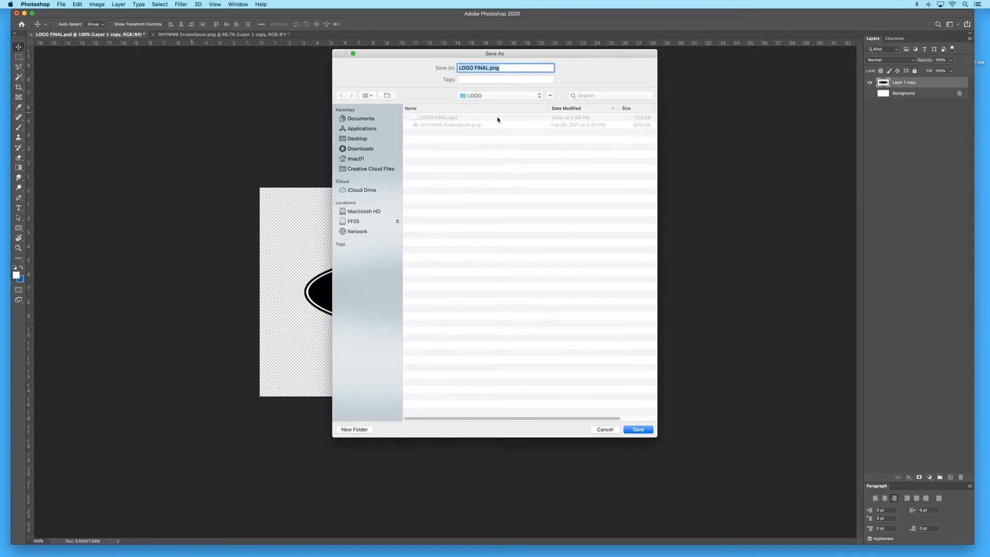
click(638, 430)
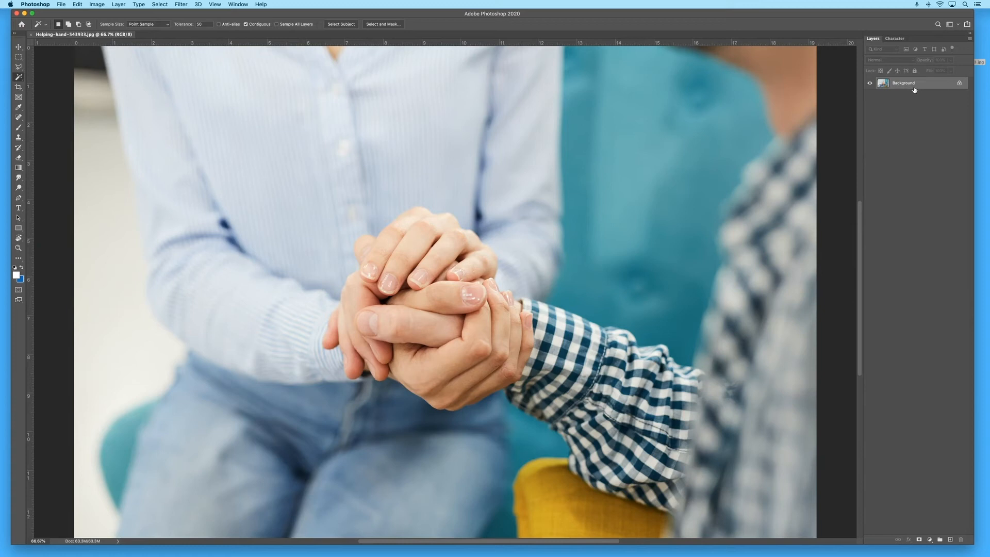
Duplicate the helping-hand photo's Background layer and hide the original.
drag(915, 90, 951, 539)
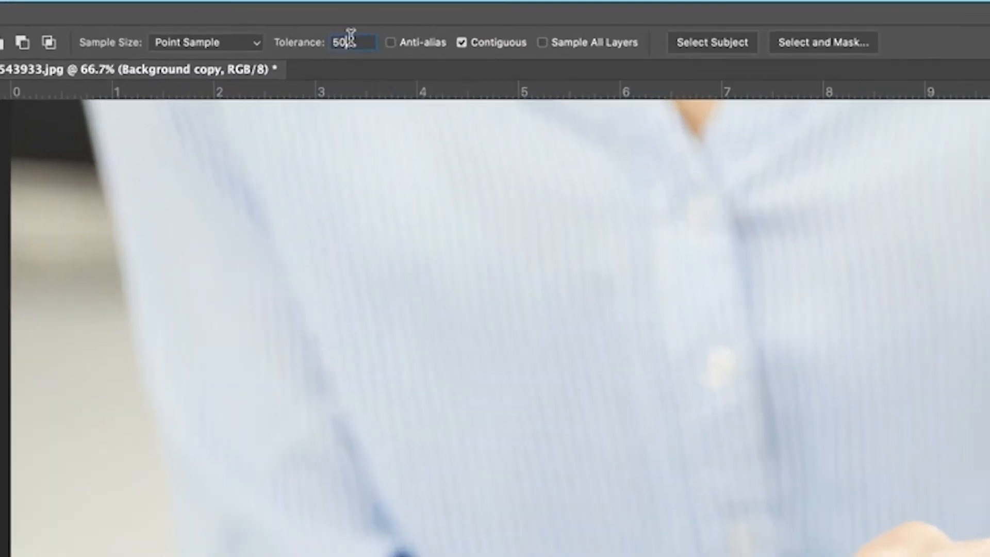
Try selecting the pale wall beside the striped shirt with the Magic Wand at a tolerance of 100.
click(206, 24)
text(100)
key(Return)
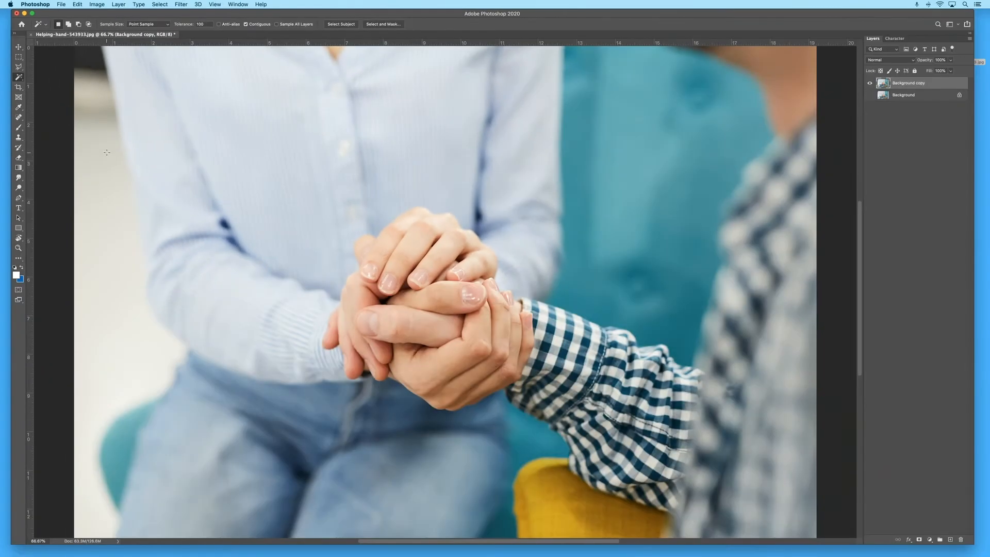
click(97, 283)
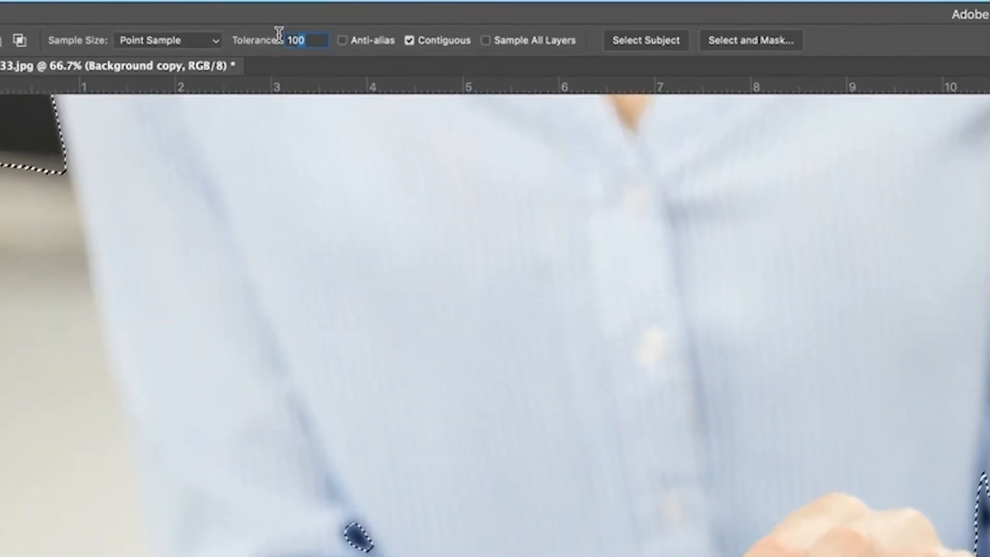
Clear the selection and retry the Magic Wand on the pale wall with the tolerance lowered to 50.
click(208, 26)
text(1)
key(Return)
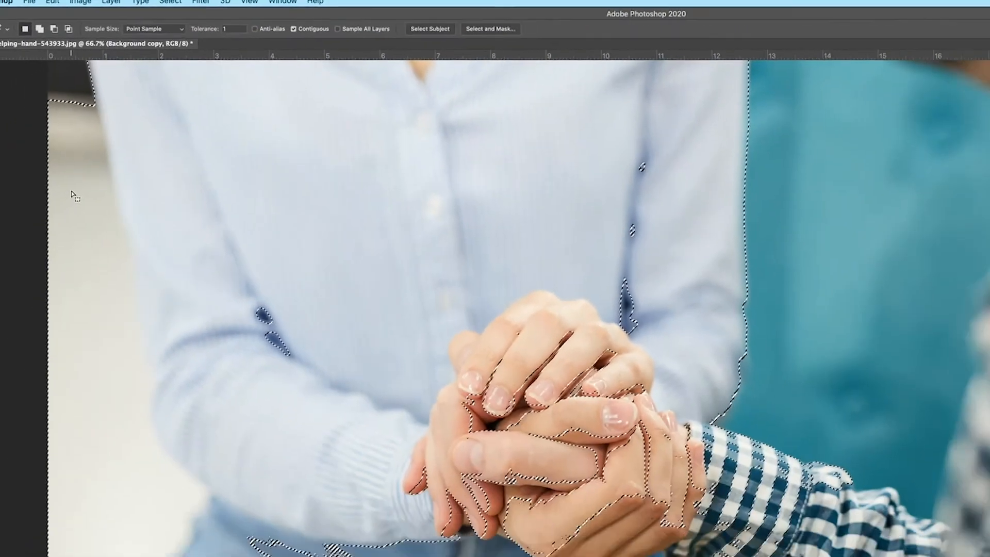
key(super+d)
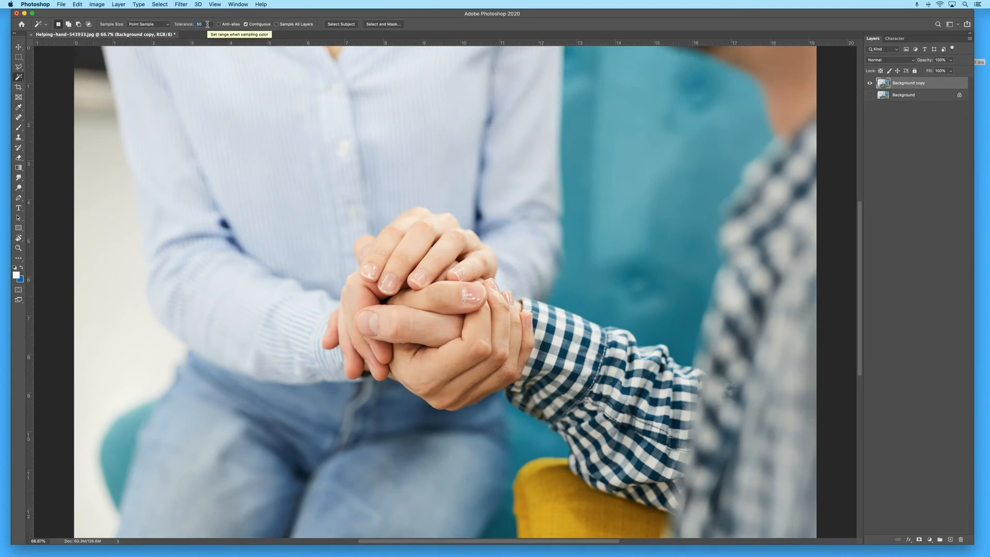
click(96, 164)
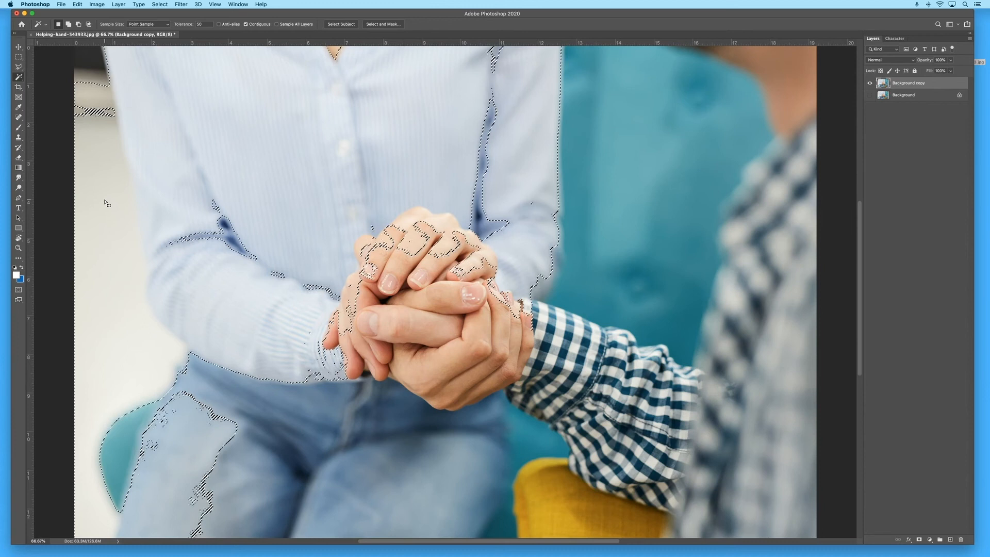
Discard the Magic Wand selection and choose the Polygonal Lasso tool.
click(18, 67)
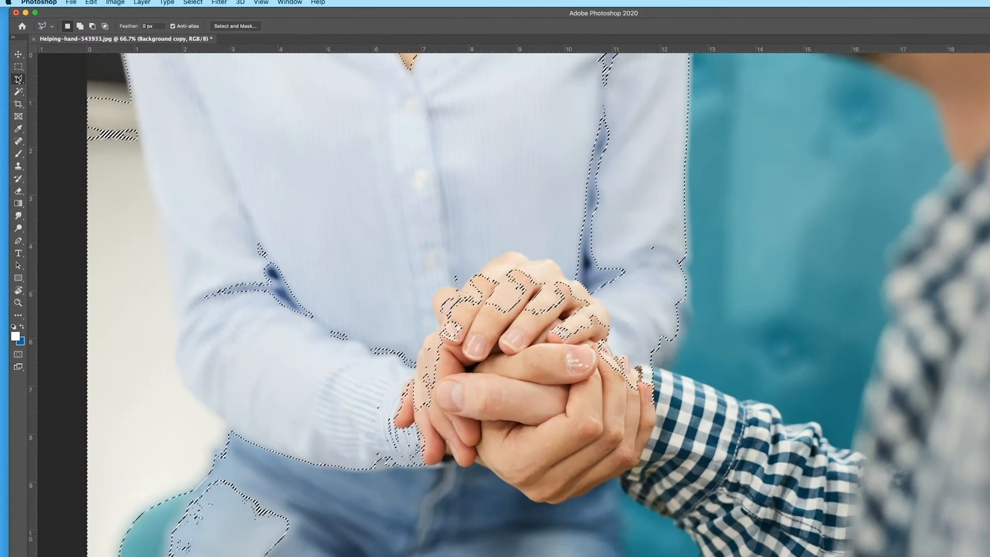
click(18, 67)
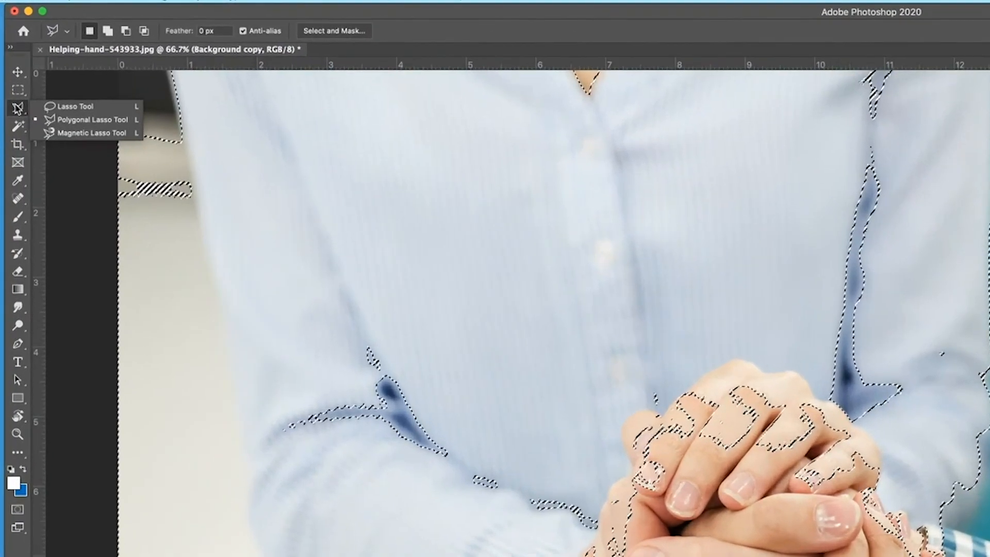
click(99, 160)
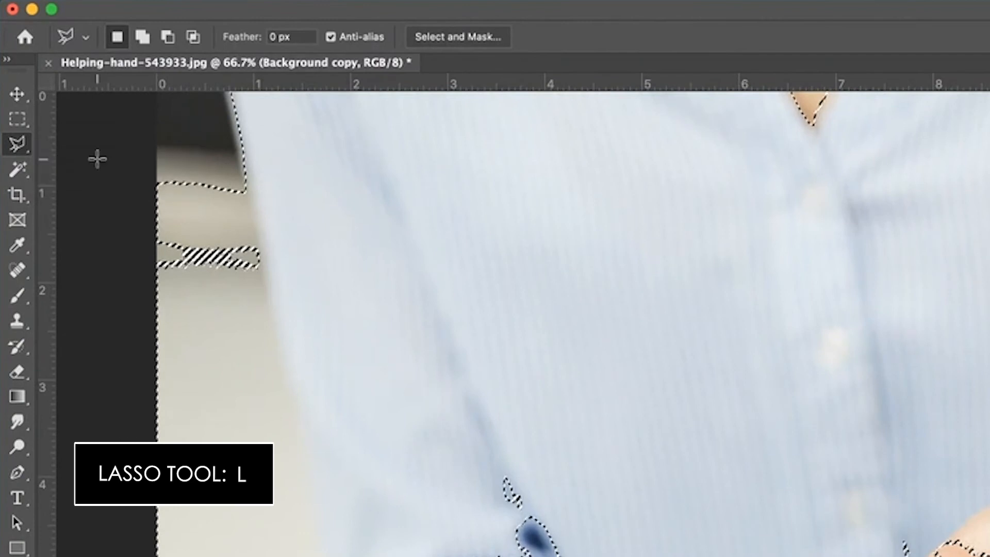
key(super+d)
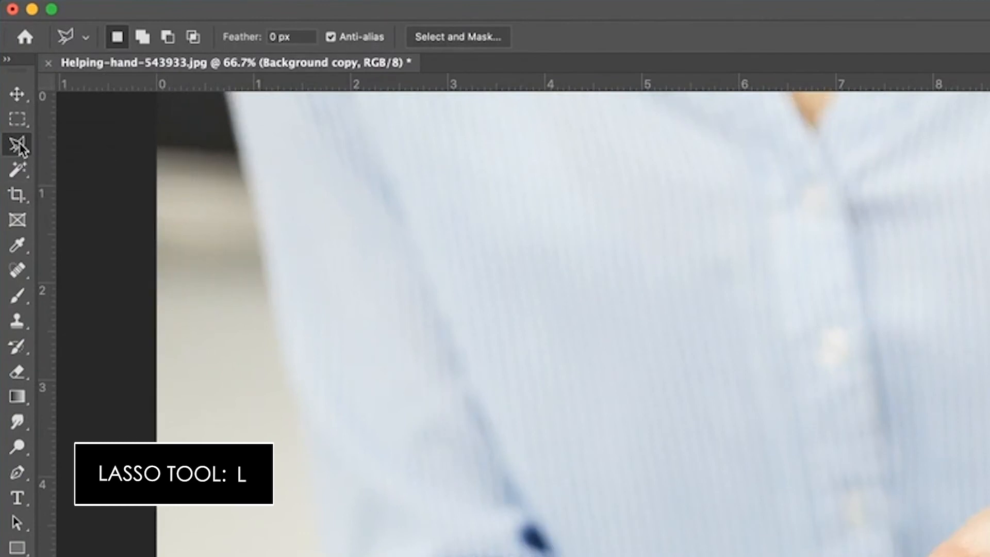
right_click(21, 149)
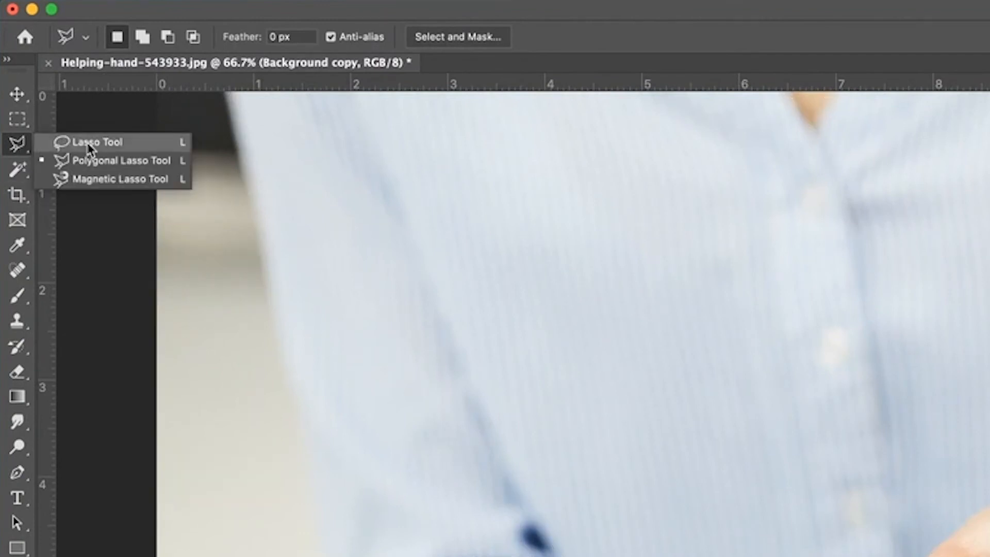
click(92, 161)
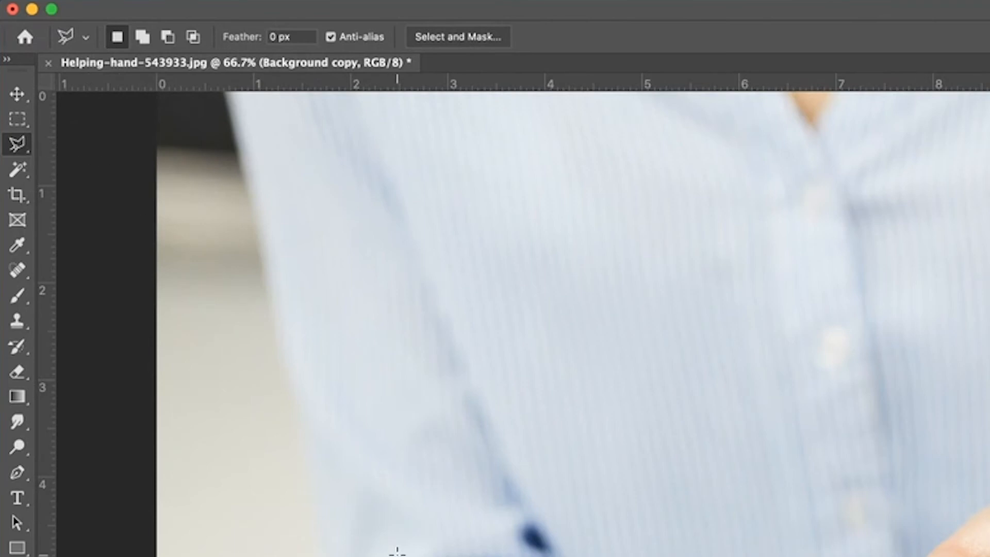
Start a Polygonal Lasso outline at the photo's upper edge and trace down the outer edge of the upper sleeve.
key(z)
click(322, 513)
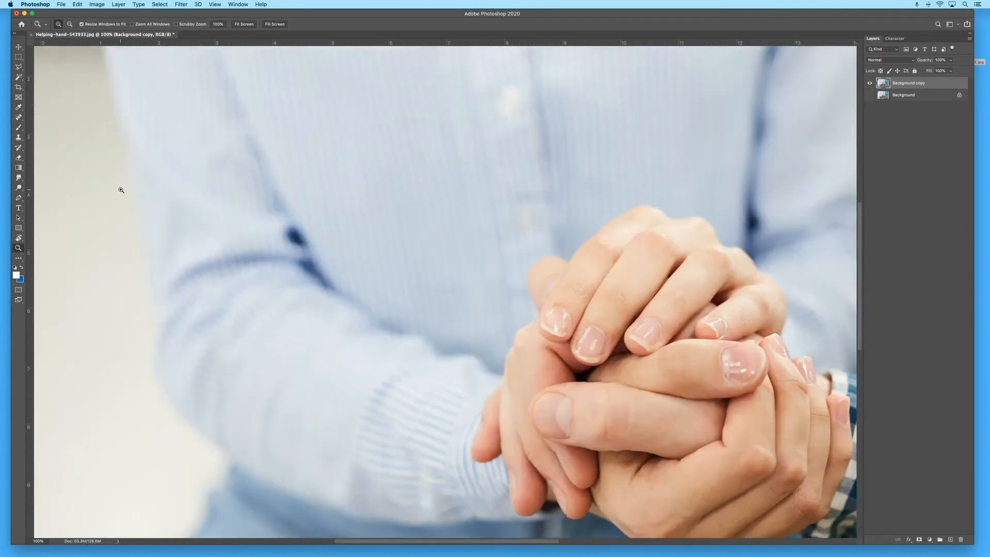
click(134, 167)
drag(134, 167, 297, 378)
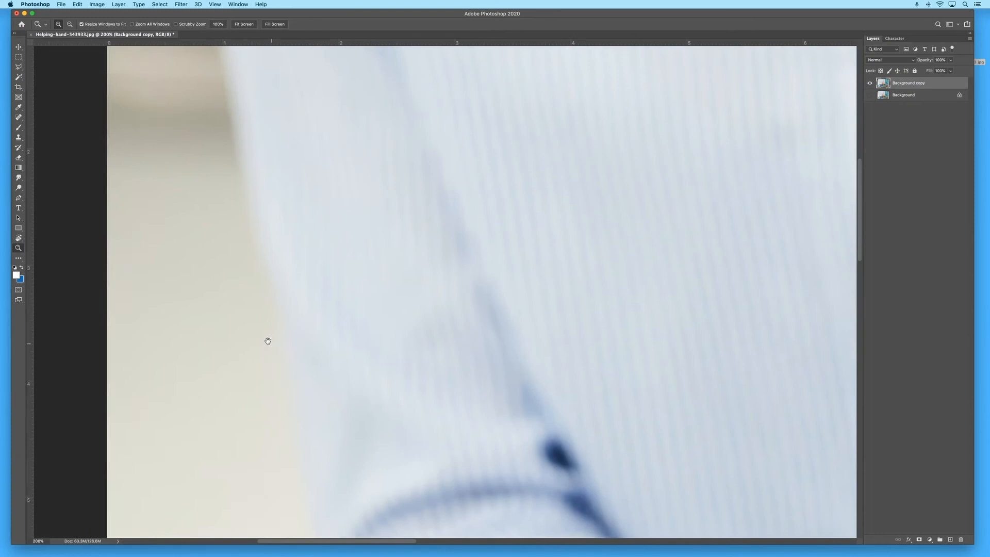
drag(267, 338, 254, 402)
drag(185, 140, 175, 250)
key(l)
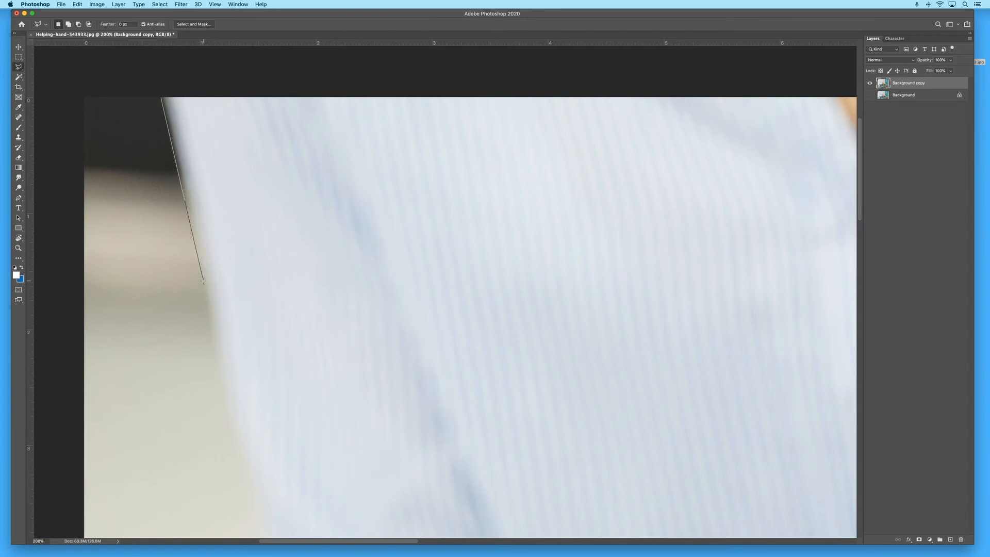
scroll(214, 354, down, 3)
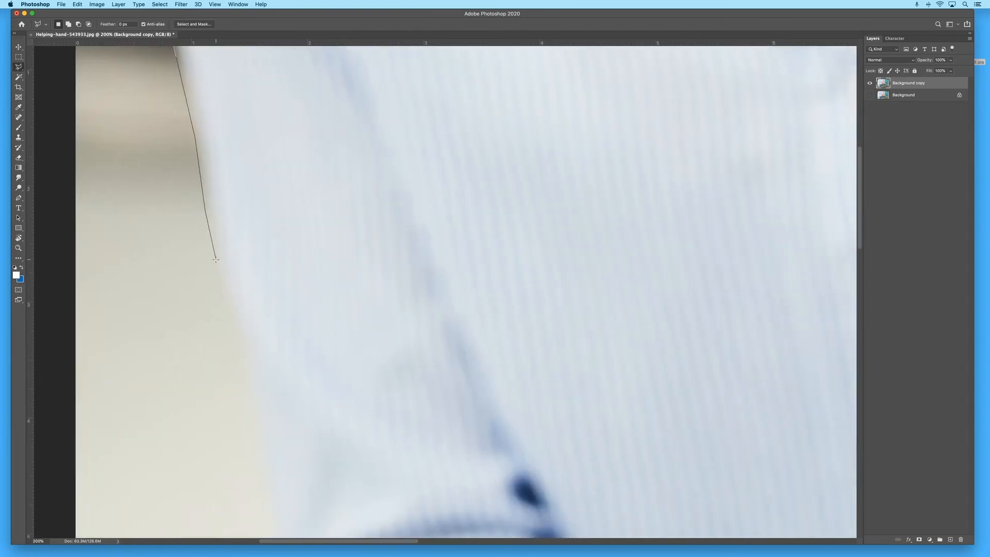
click(215, 274)
mouse_move(247, 388)
mouse_down()
mouse_move(205, 185)
mouse_move(210, 231)
mouse_up()
click(238, 385)
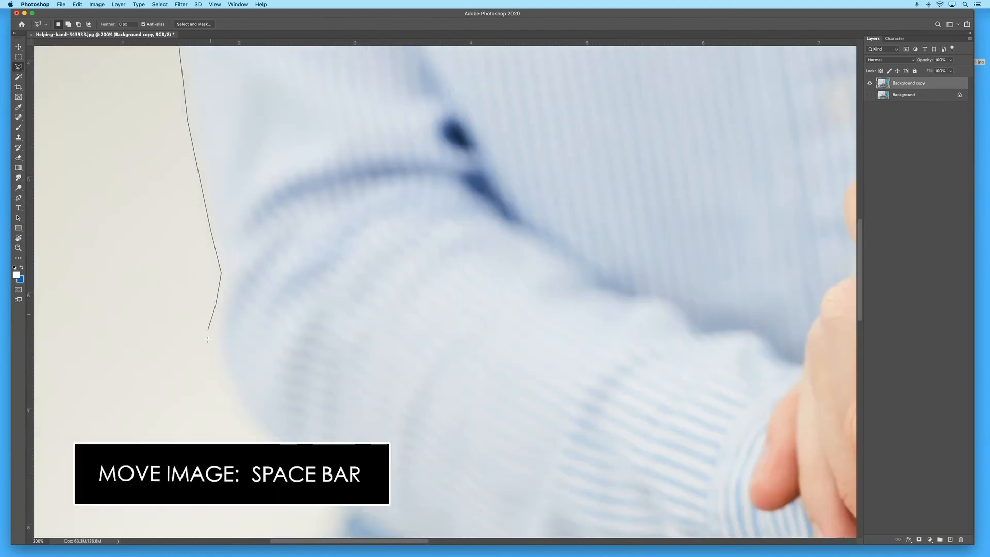
Continue the lasso outline around the elbow and along the underside of the forearm sleeve.
click(208, 340)
click(220, 389)
drag(219, 390, 195, 266)
click(228, 310)
click(272, 341)
click(310, 370)
drag(310, 371, 253, 281)
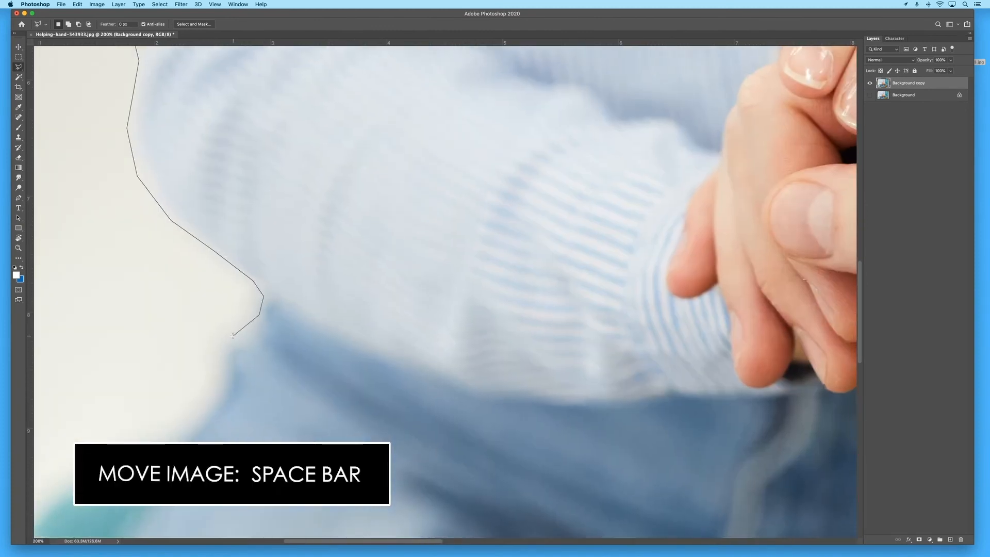
Trace the lasso outline from the sleeve down the edge of the jeans to the top of the teal chair.
click(233, 336)
click(218, 360)
click(222, 379)
click(78, 492)
drag(79, 492, 199, 305)
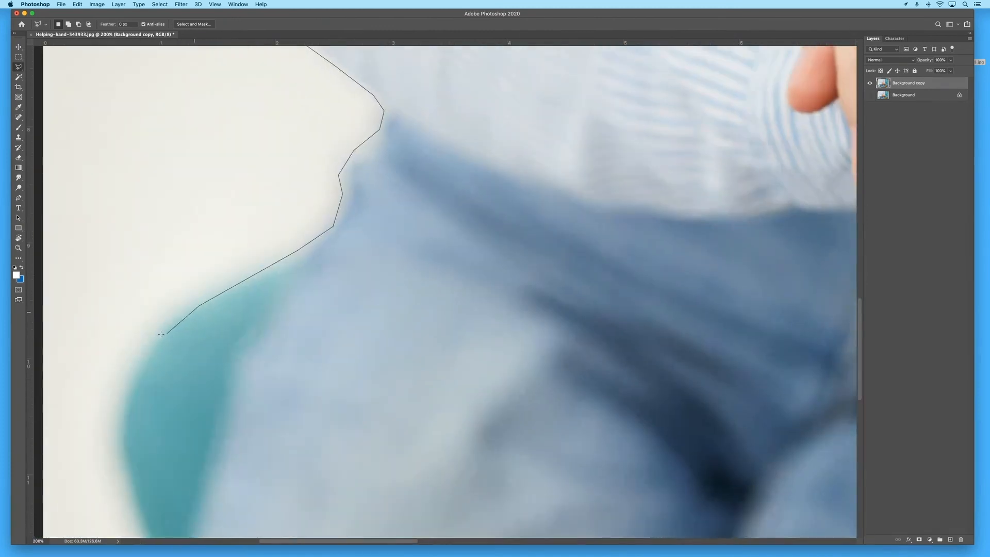
Trace the teal chair down to the photo's lower edge and close the lasso selection around the wall area.
click(120, 419)
drag(120, 419, 147, 188)
click(149, 218)
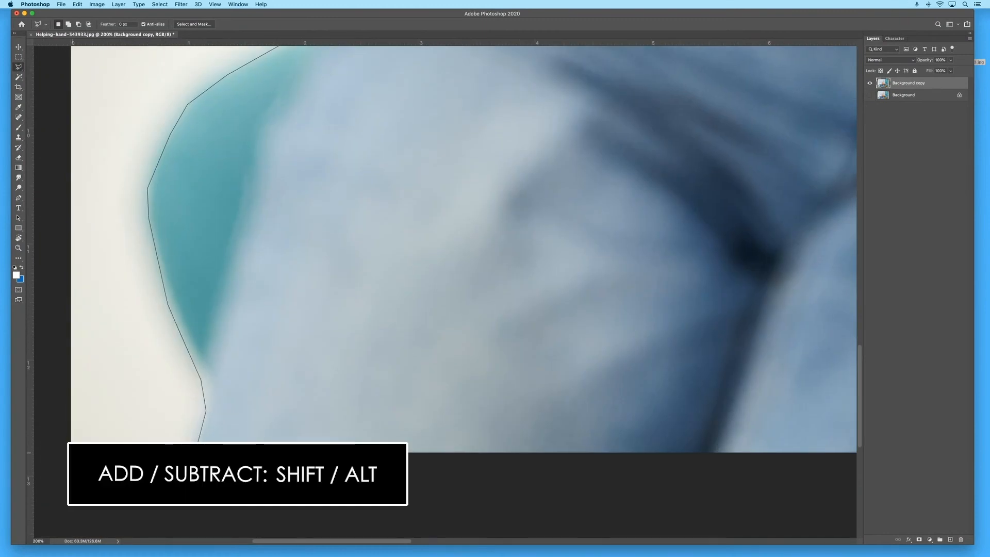
scroll(57, 402, down, 10)
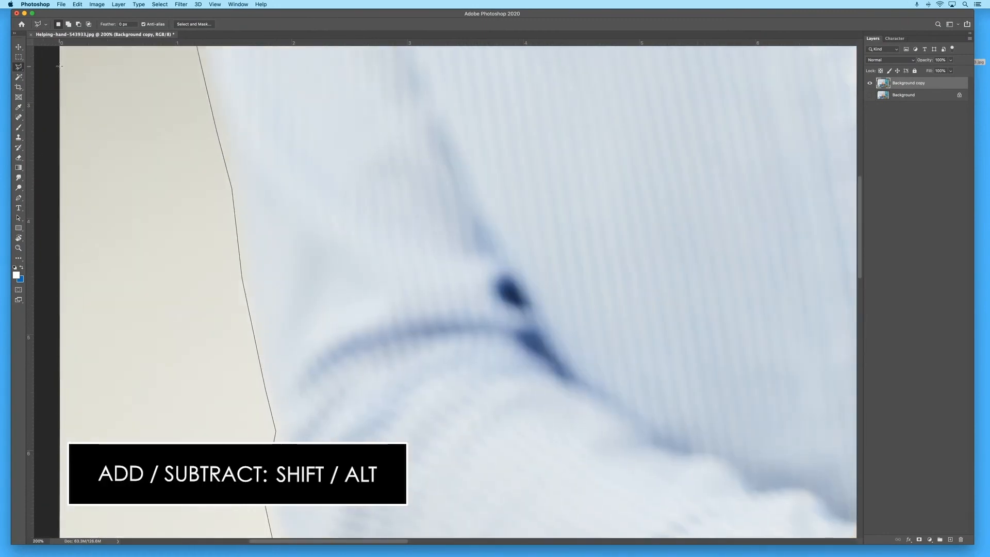
scroll(59, 66, up, 10)
click(136, 145)
Cut the selected pale wall area from the Background copy layer.
key(z)
alt+click(184, 196)
alt+click(186, 195)
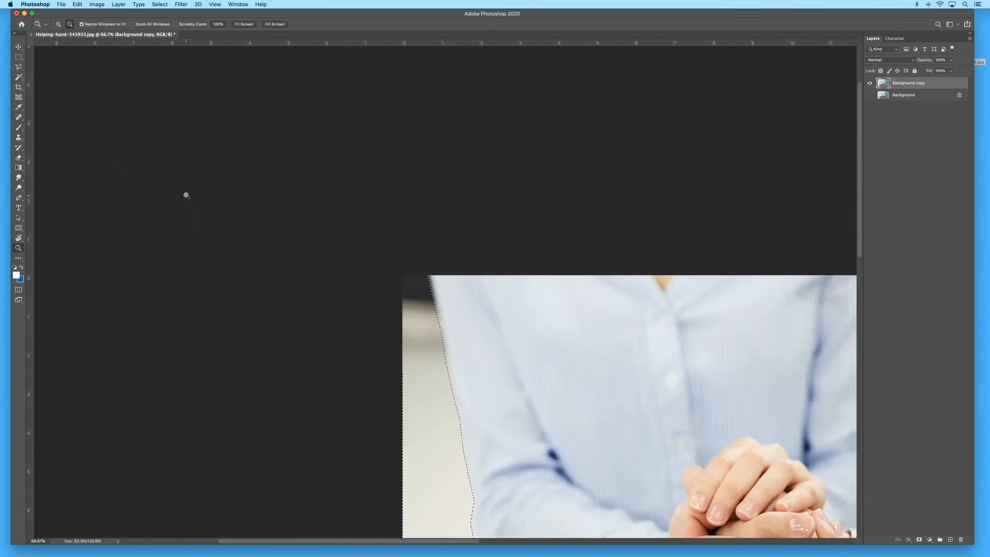
drag(489, 318, 167, 120)
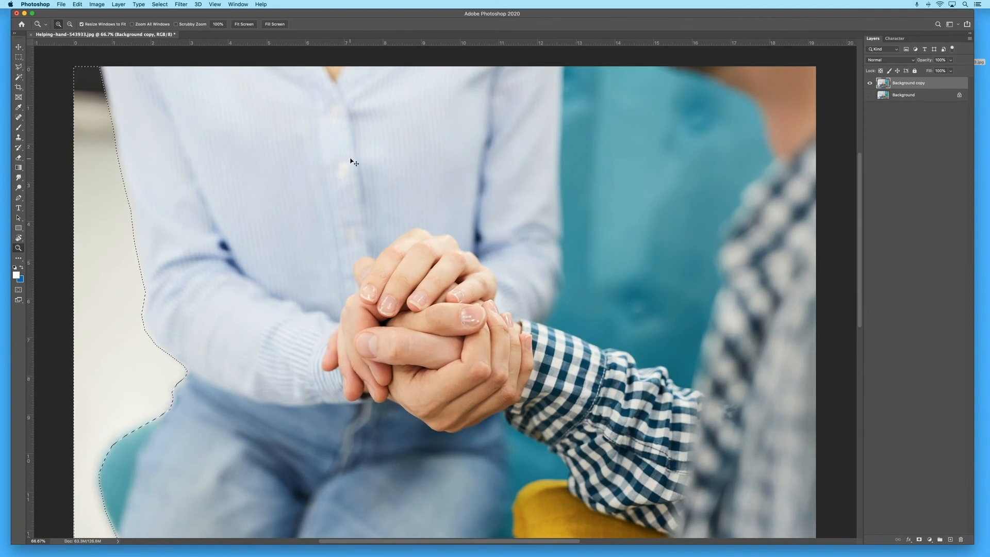
key(super+x)
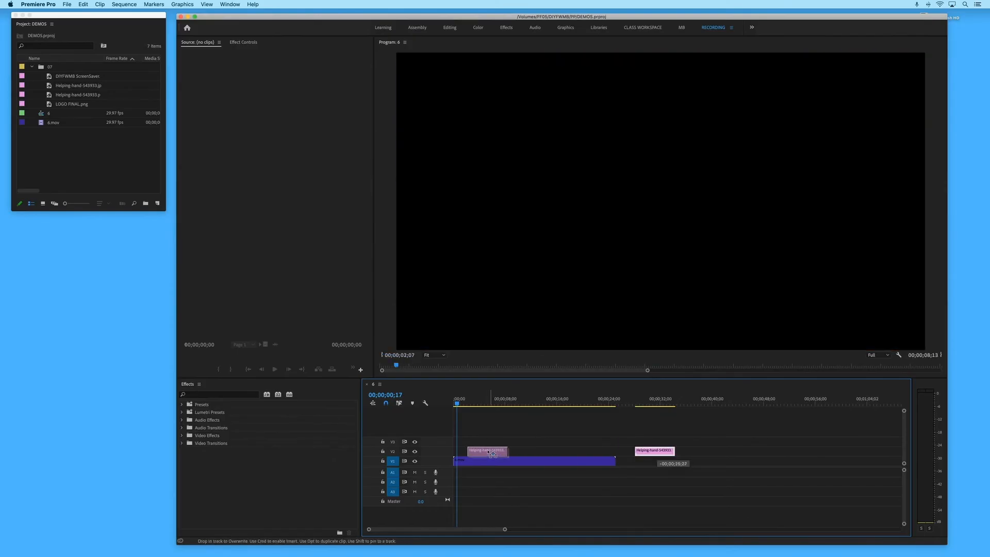
In Premiere Pro, place the cut-out helping-hand photo above the video clip on the timeline and play the sequence.
click(476, 406)
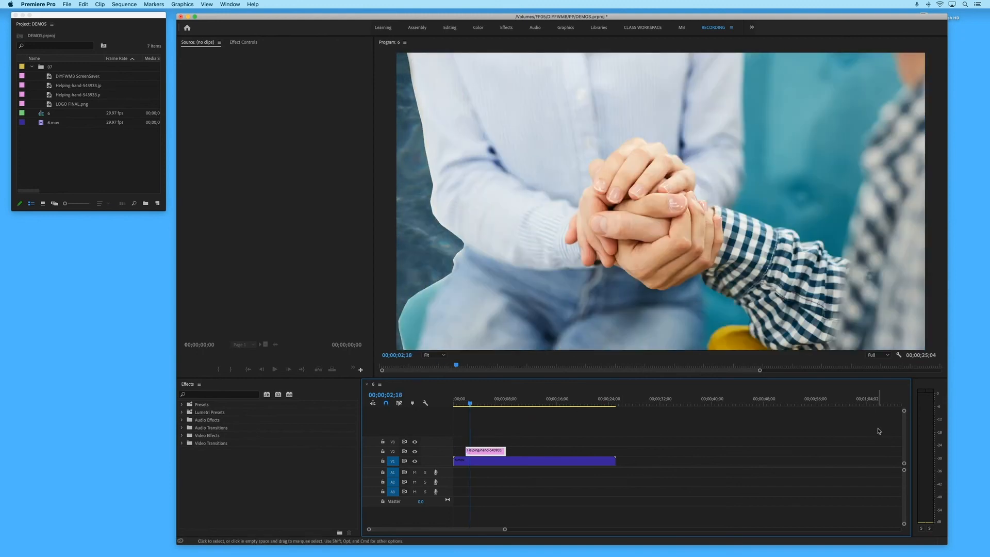
key(space)
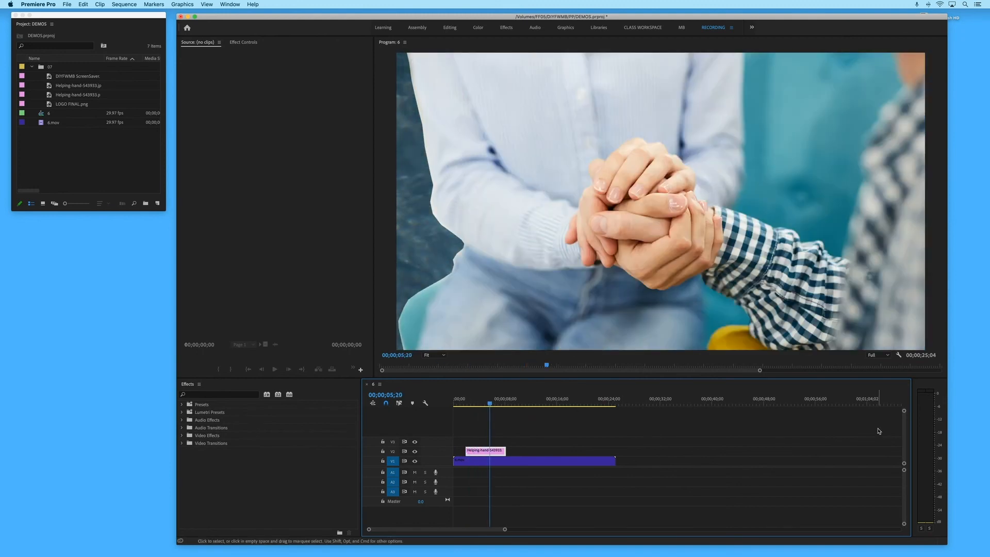